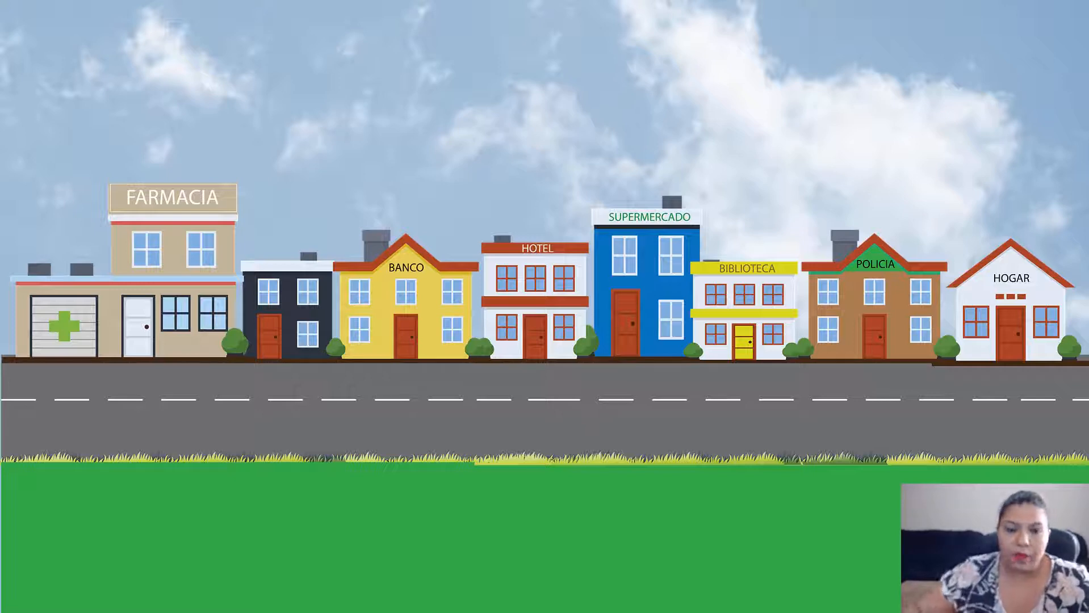
- Exit the slide show and give slide 1's wide sky picture a Lines motion path directed to the right
{"action": "key", "text": "Escape"}
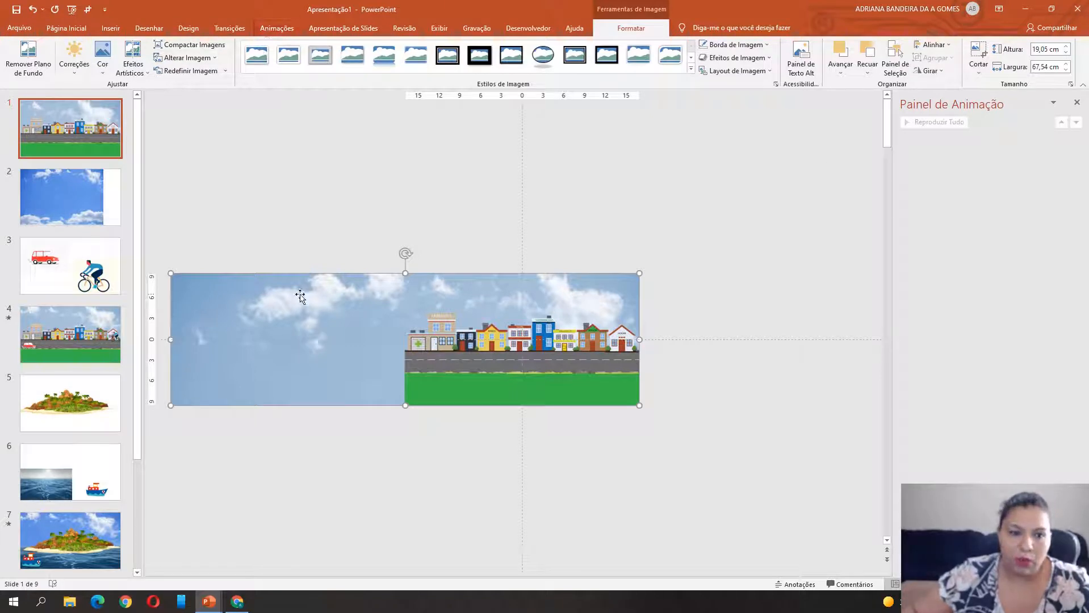
{"action": "left_click", "coordinate": [275, 28]}
{"action": "left_click", "coordinate": [703, 72]}
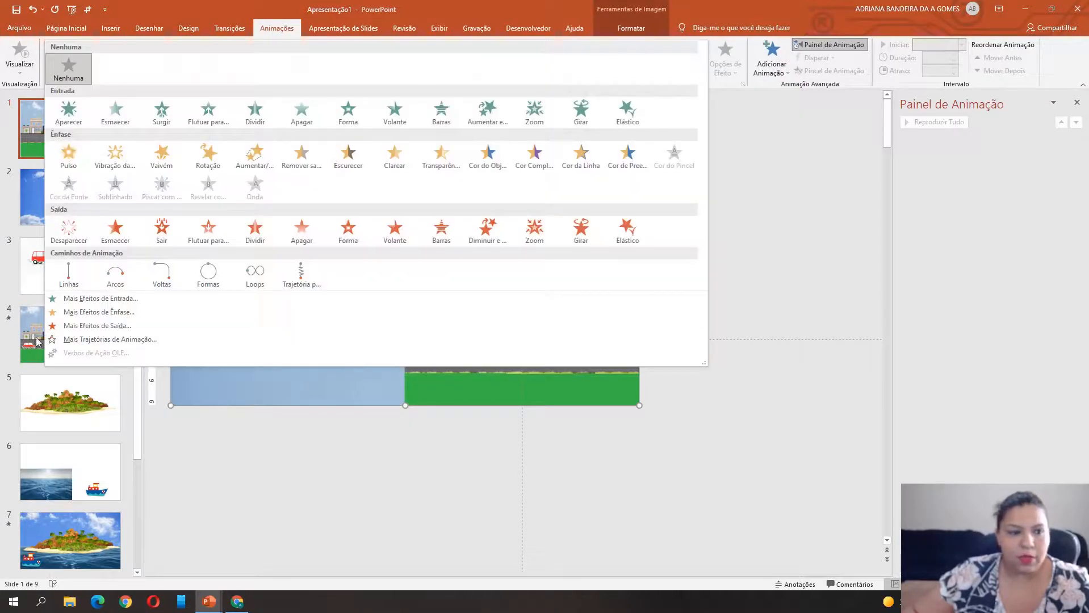
{"action": "left_click", "coordinate": [69, 280]}
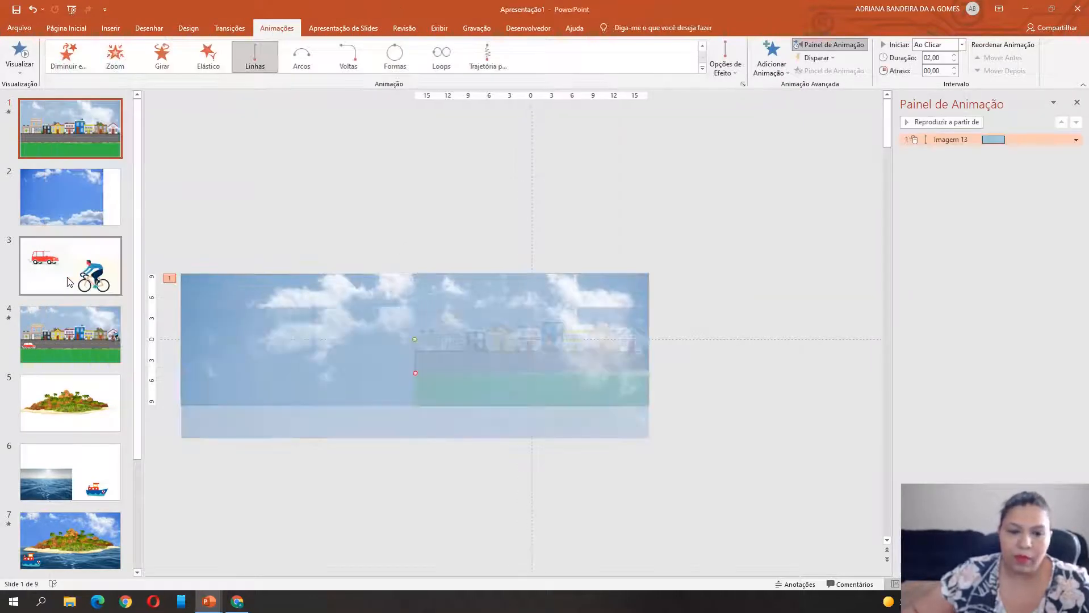
{"action": "left_click", "coordinate": [736, 74]}
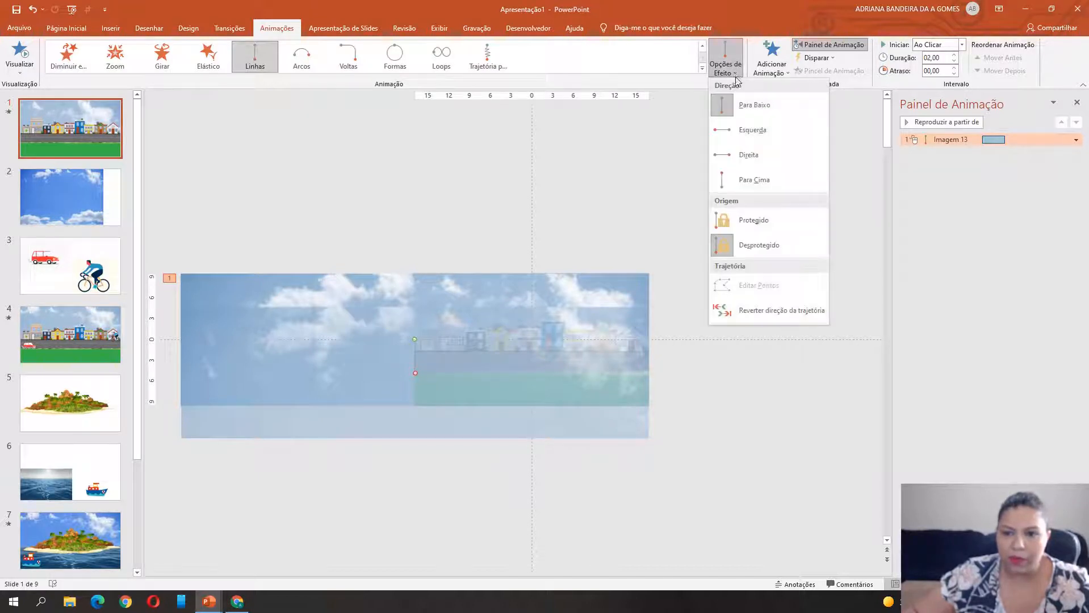
{"action": "left_click", "coordinate": [729, 160]}
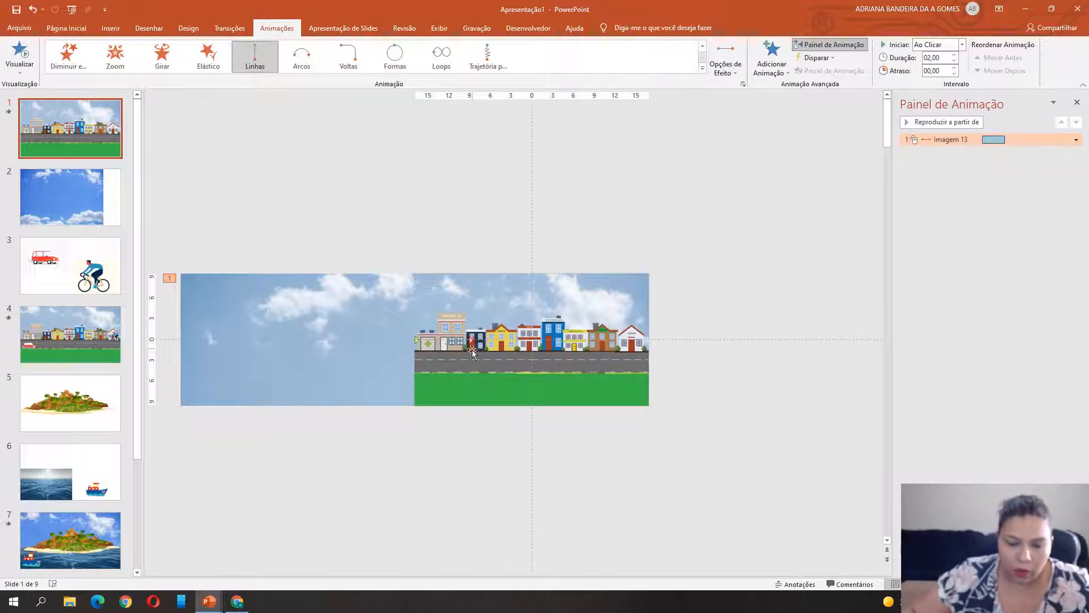
- Extend the sky's motion path horizontally until its end reaches the slide's right edge, and preview it in the slide show
{"action": "scroll", "coordinate": [472, 354], "scroll_direction": "up", "scroll_amount": 2}
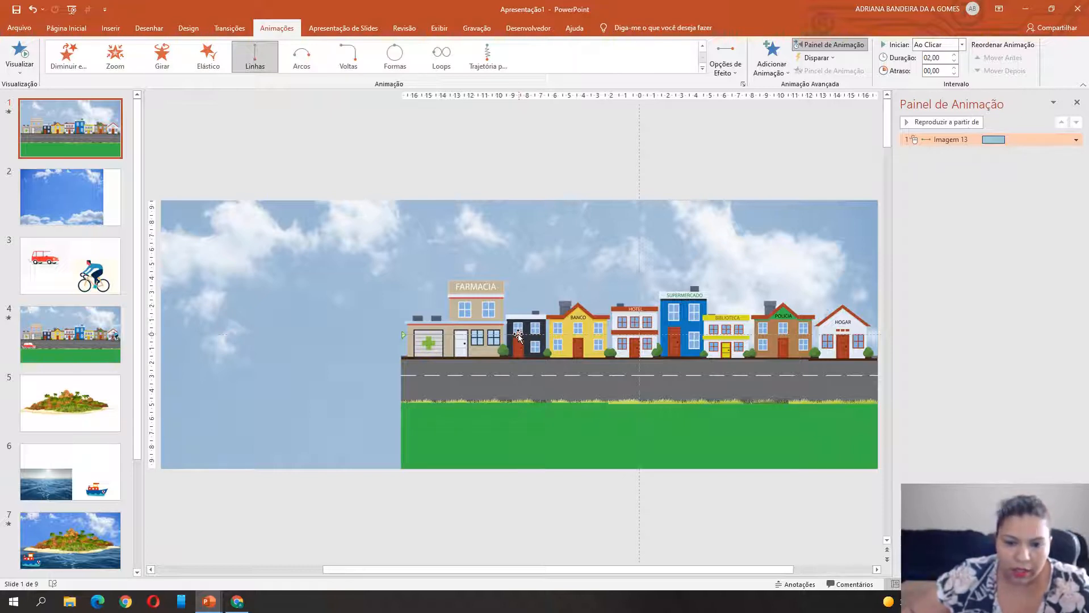
{"action": "left_click", "coordinate": [519, 334]}
{"action": "scroll", "coordinate": [573, 445], "scroll_direction": "down", "scroll_amount": 3}
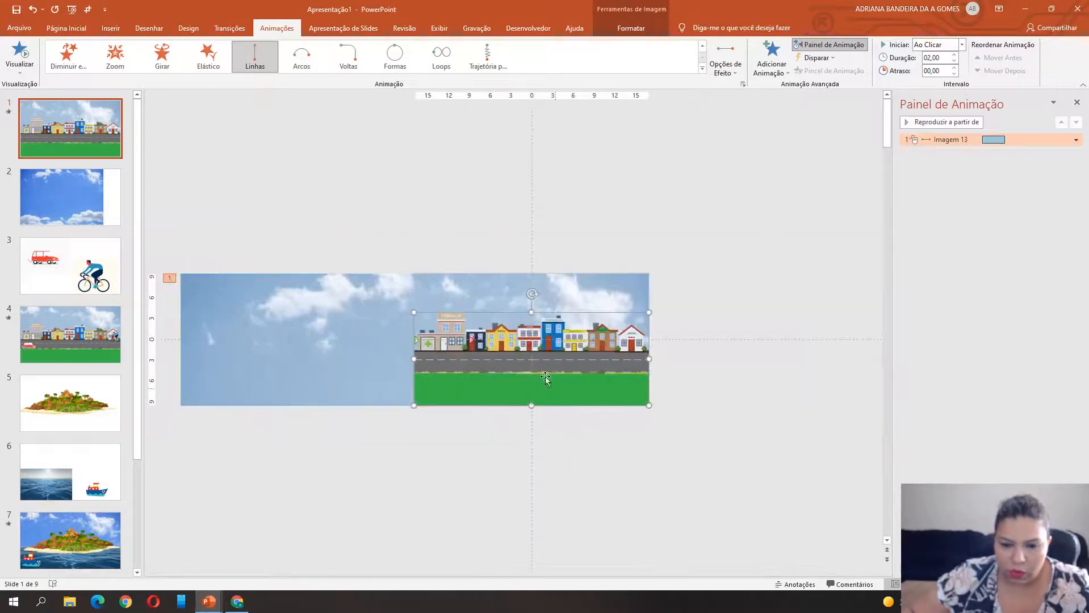
{"action": "left_click", "coordinate": [471, 339]}
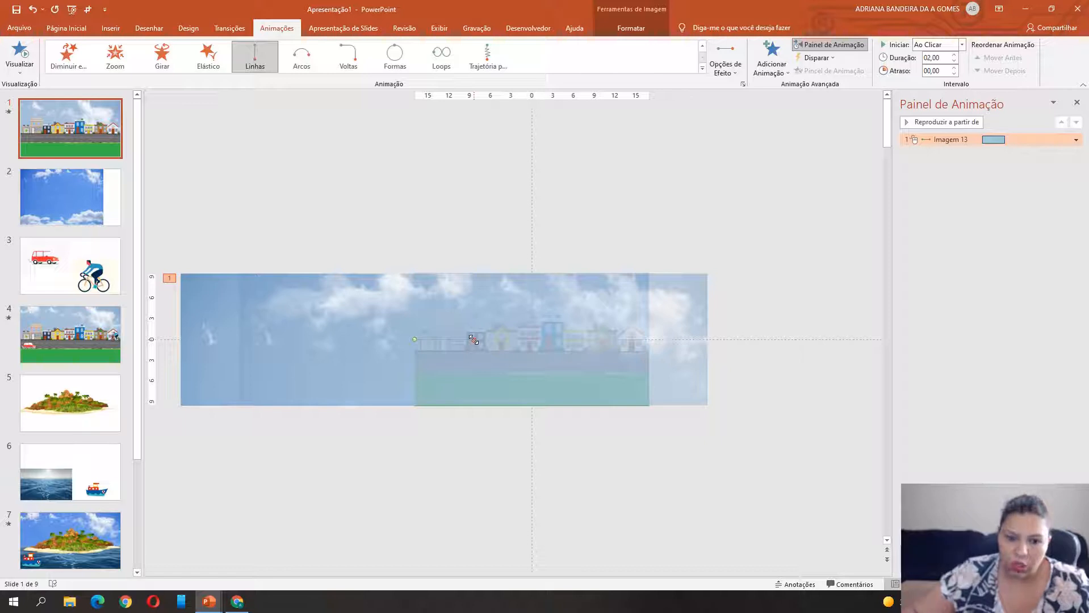
{"action": "left_click_drag", "start_coordinate": [473, 340], "coordinate": [642, 355]}
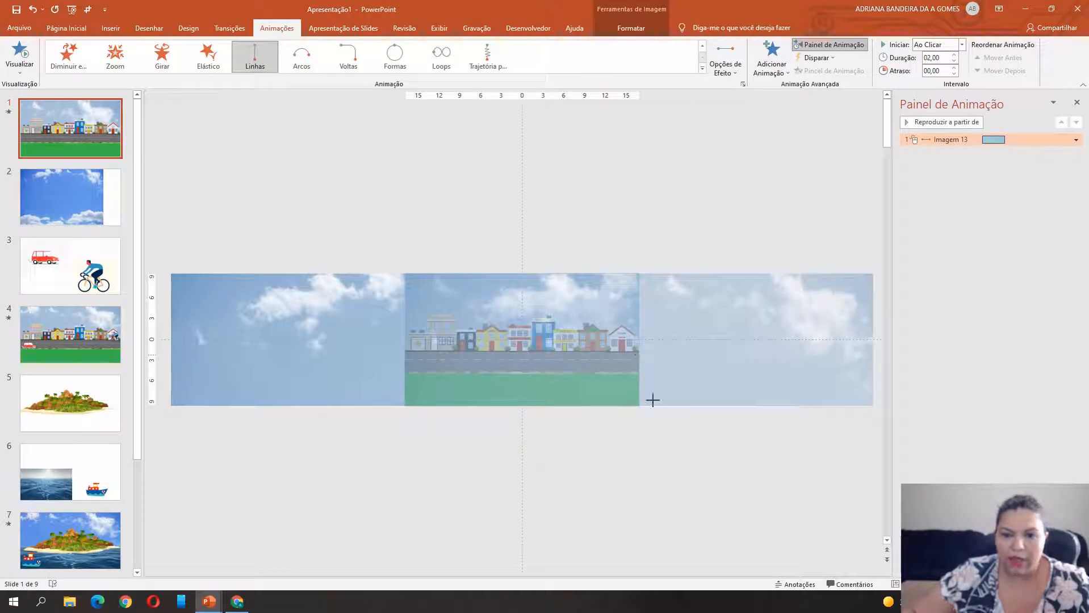
{"action": "left_click_drag", "start_coordinate": [652, 400], "coordinate": [652, 397]}
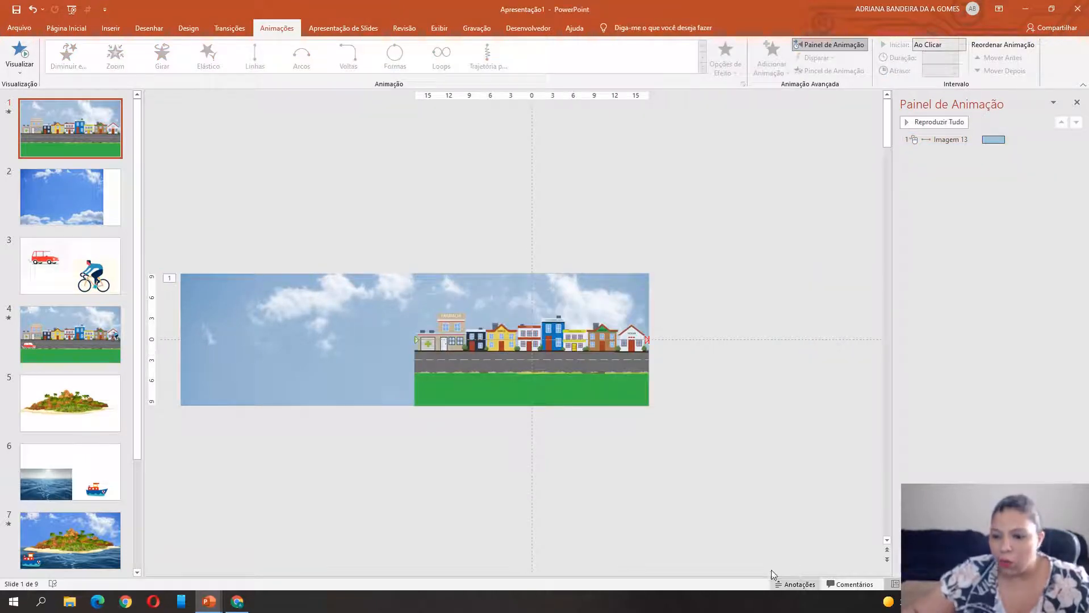
{"action": "left_click", "coordinate": [951, 585]}
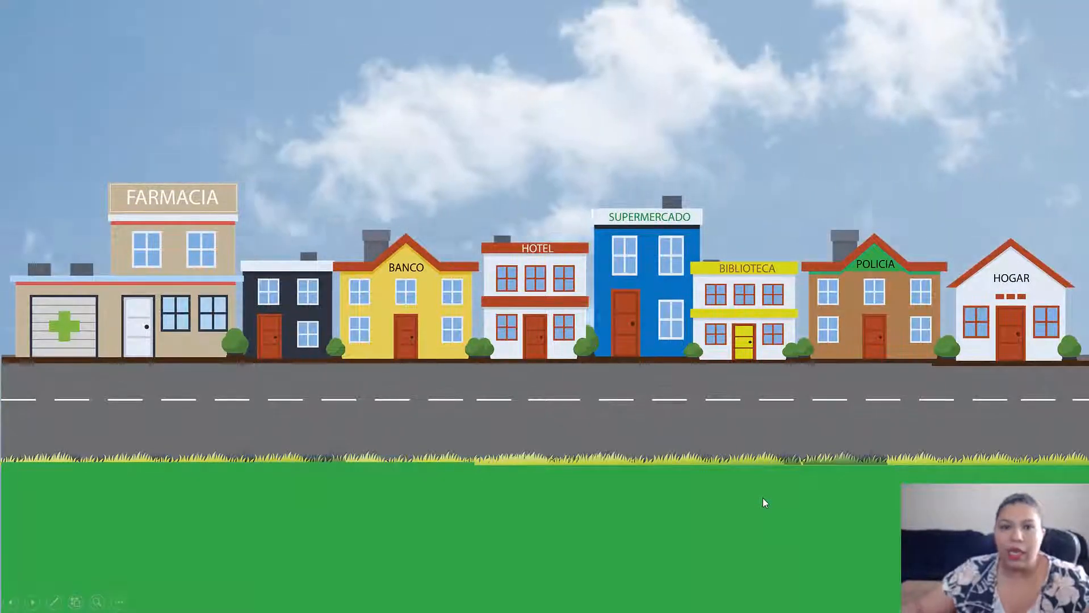
{"action": "key", "text": "Escape"}
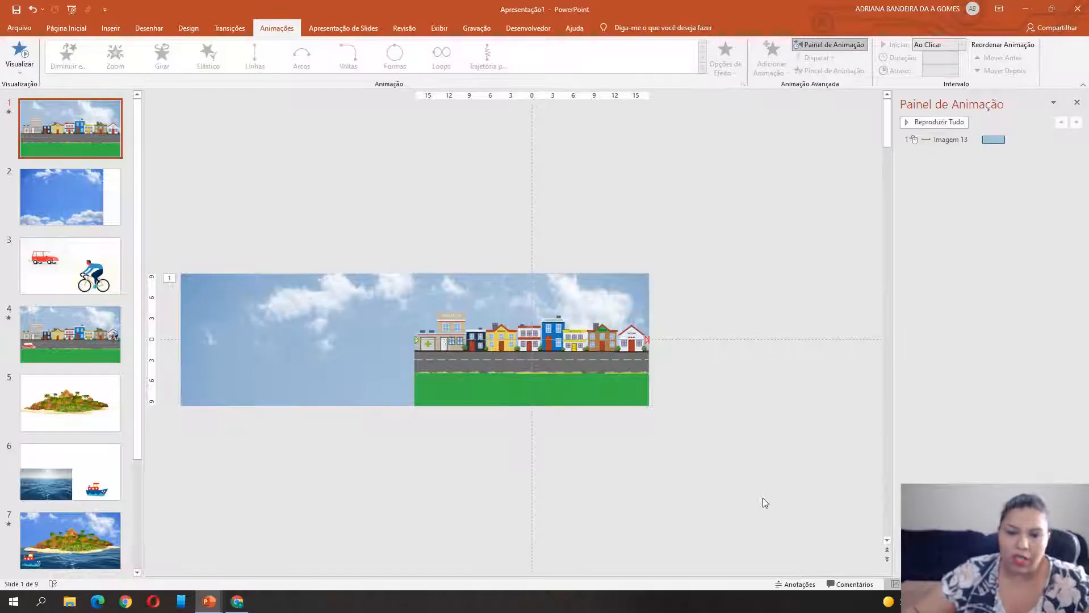
- Set the sky picture's animation to start with previous and last 60 seconds
{"action": "left_click", "coordinate": [935, 142]}
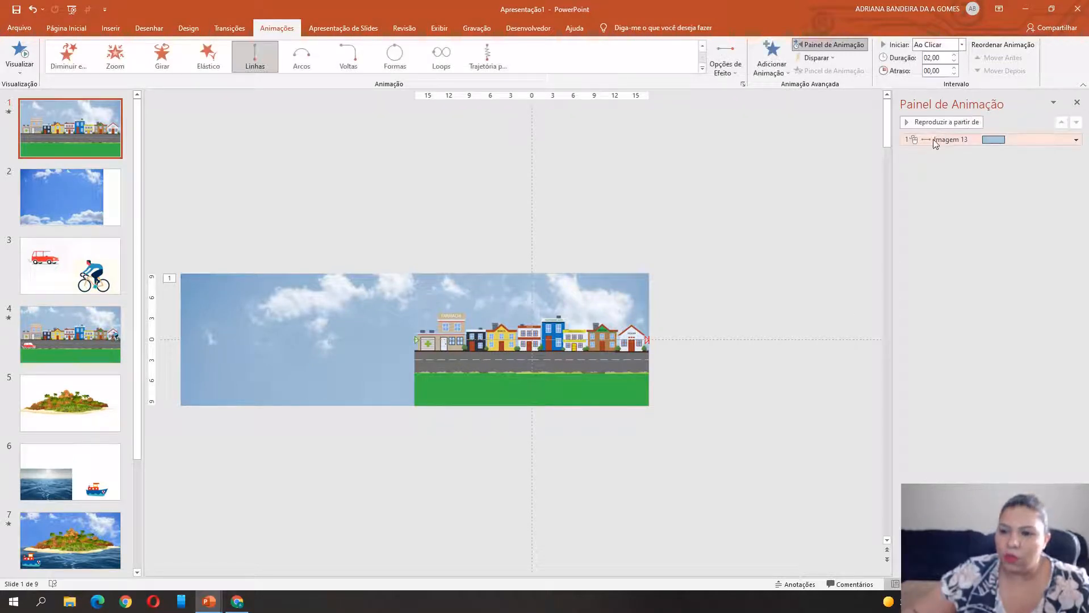
{"action": "right_click", "coordinate": [936, 142]}
{"action": "left_click", "coordinate": [972, 166]}
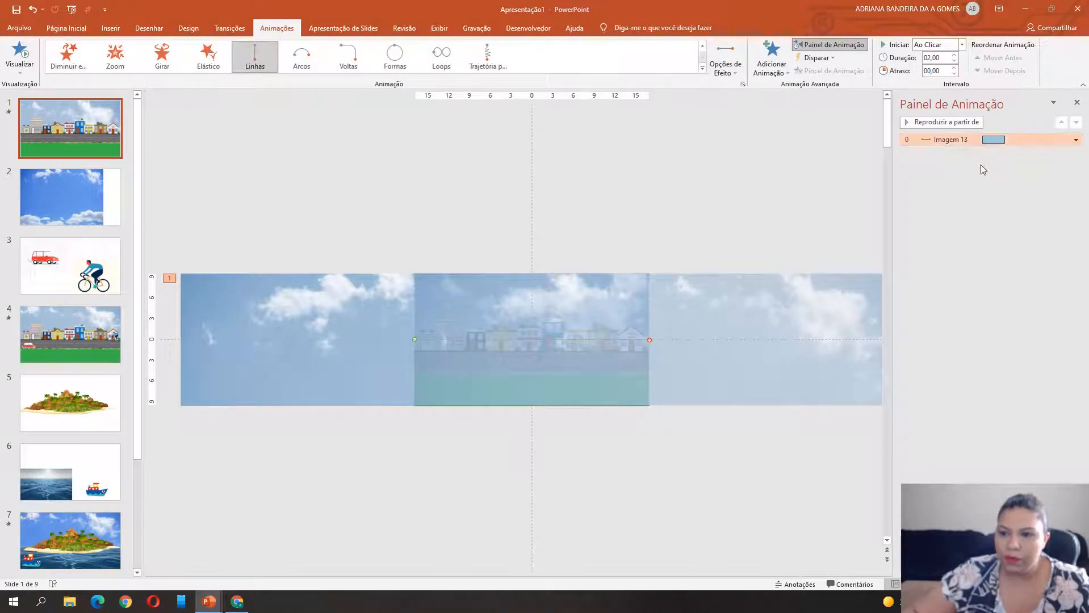
{"action": "right_click", "coordinate": [936, 136]}
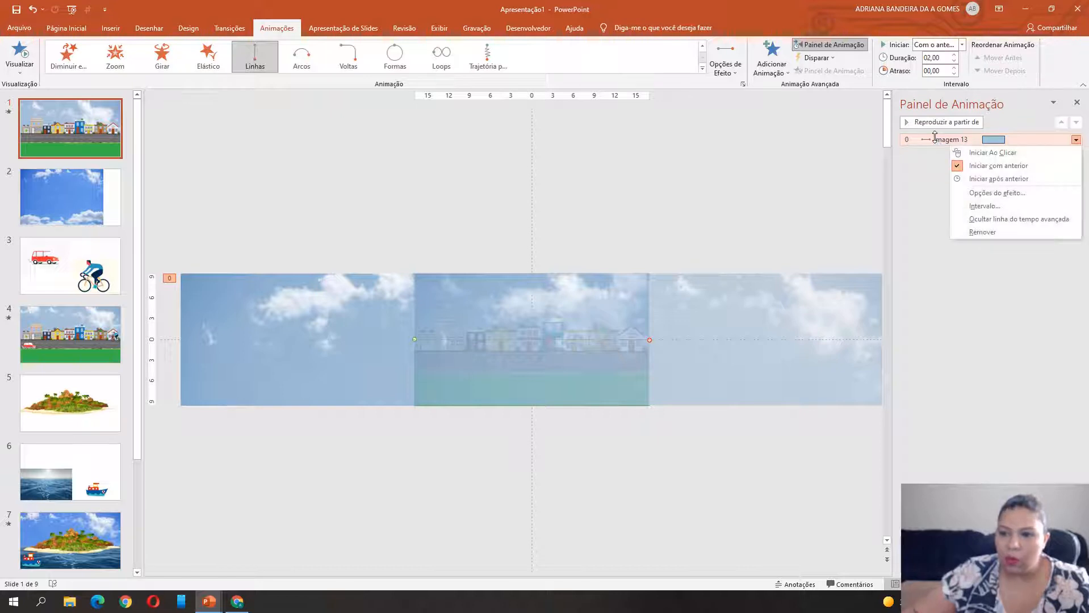
{"action": "left_click", "coordinate": [985, 208]}
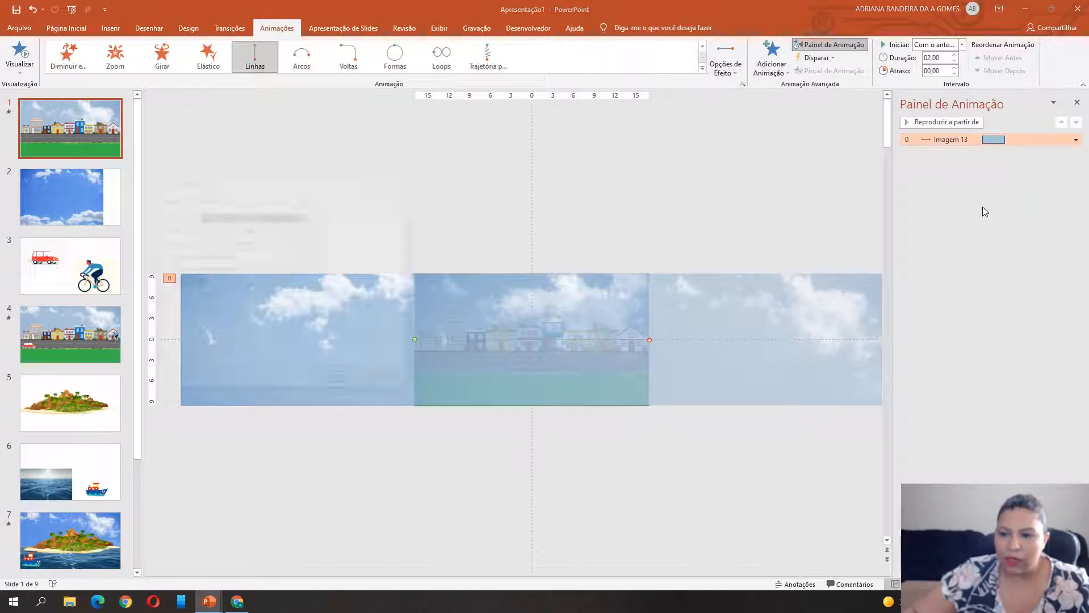
{"action": "left_click", "coordinate": [224, 243]}
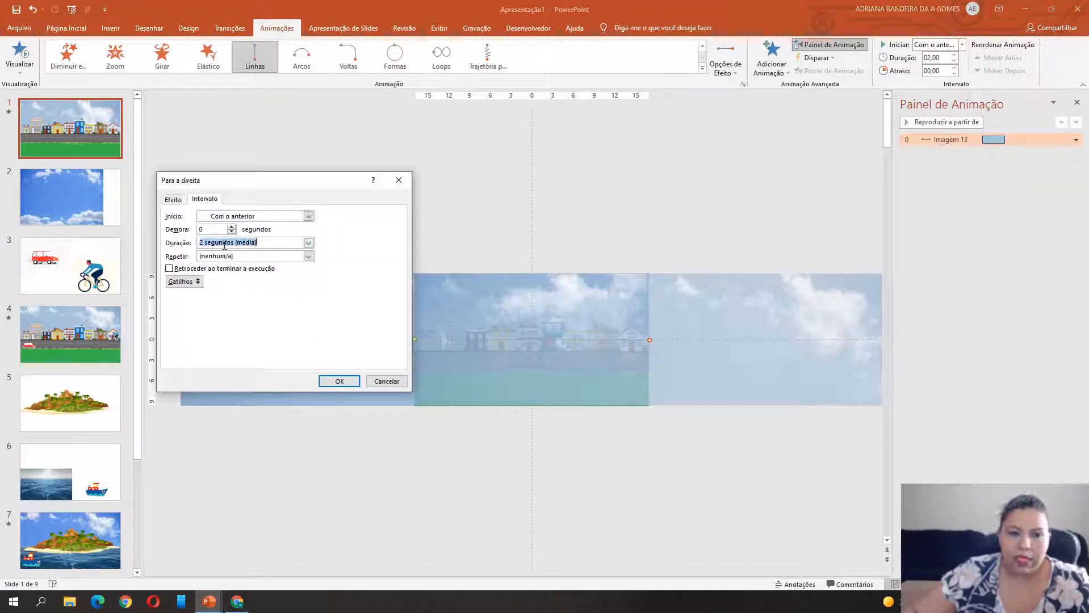
{"action": "type", "text": "60"}
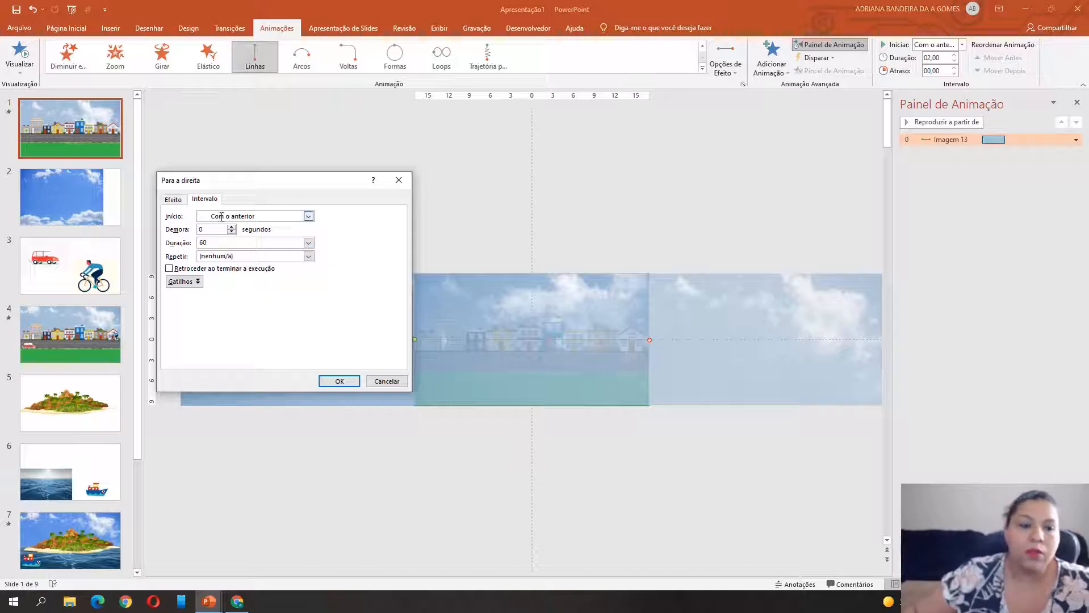
- Set the sky animation's smooth start and smooth end to 0 s, and preview the slide show
{"action": "left_click", "coordinate": [175, 200]}
{"action": "left_click_drag", "start_coordinate": [280, 241], "coordinate": [254, 259]}
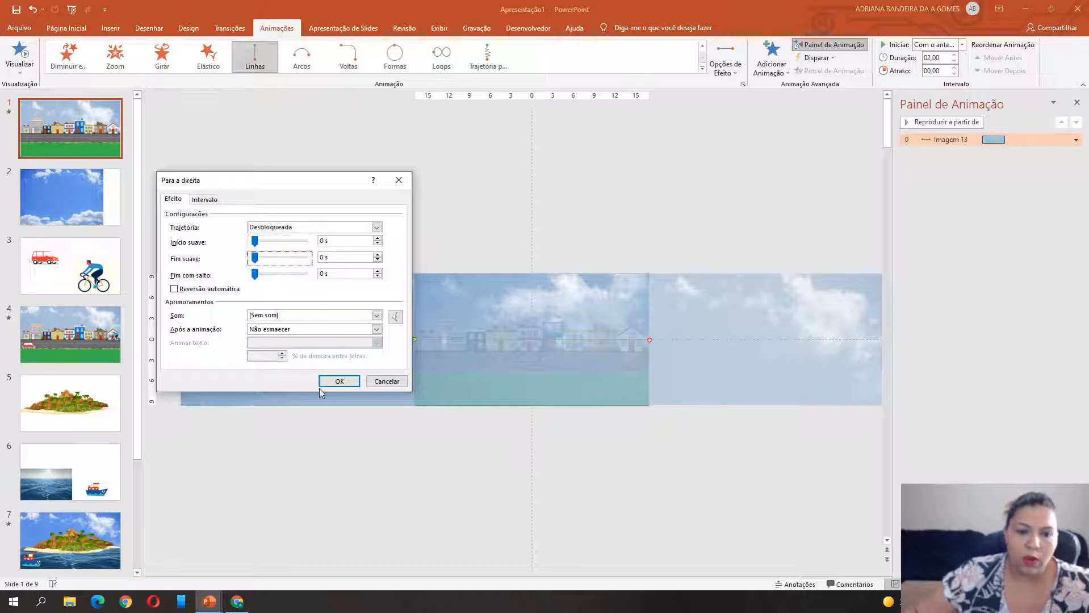
{"action": "left_click", "coordinate": [338, 382]}
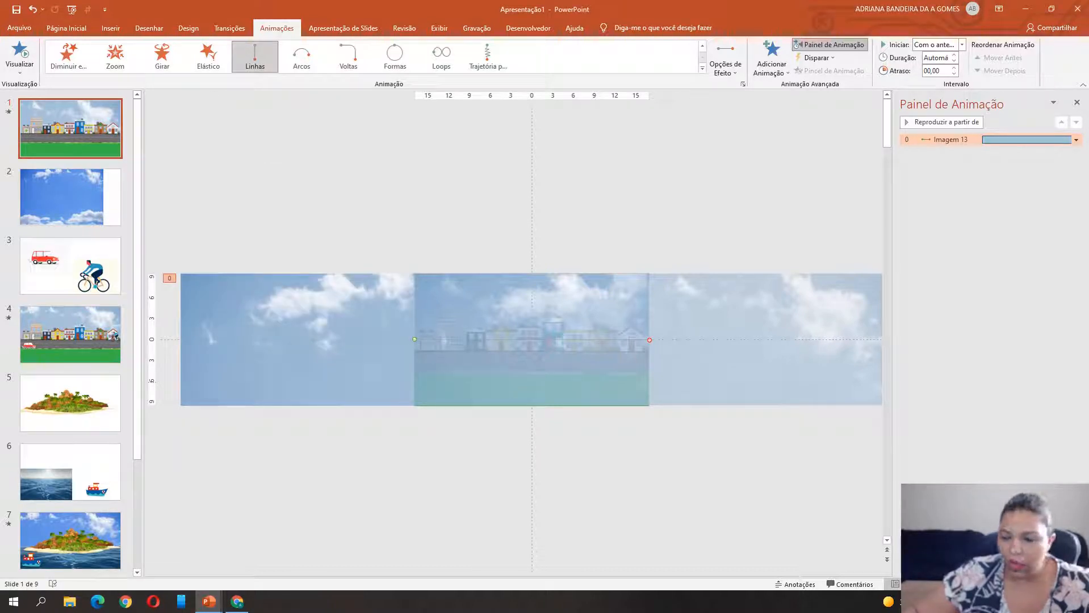
{"action": "key", "text": "F5"}
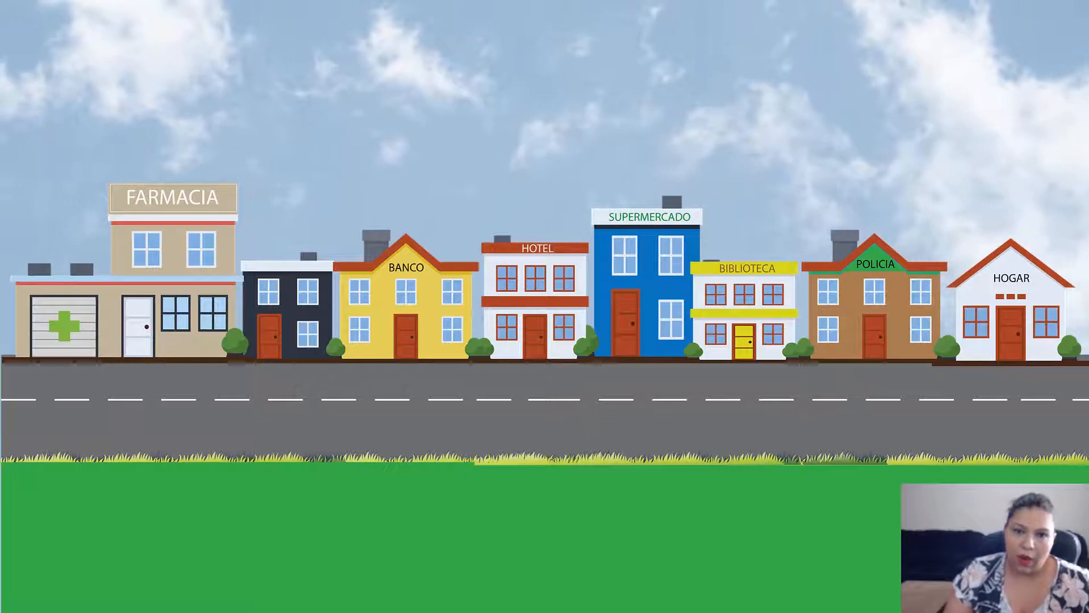
{"action": "key", "text": "Escape"}
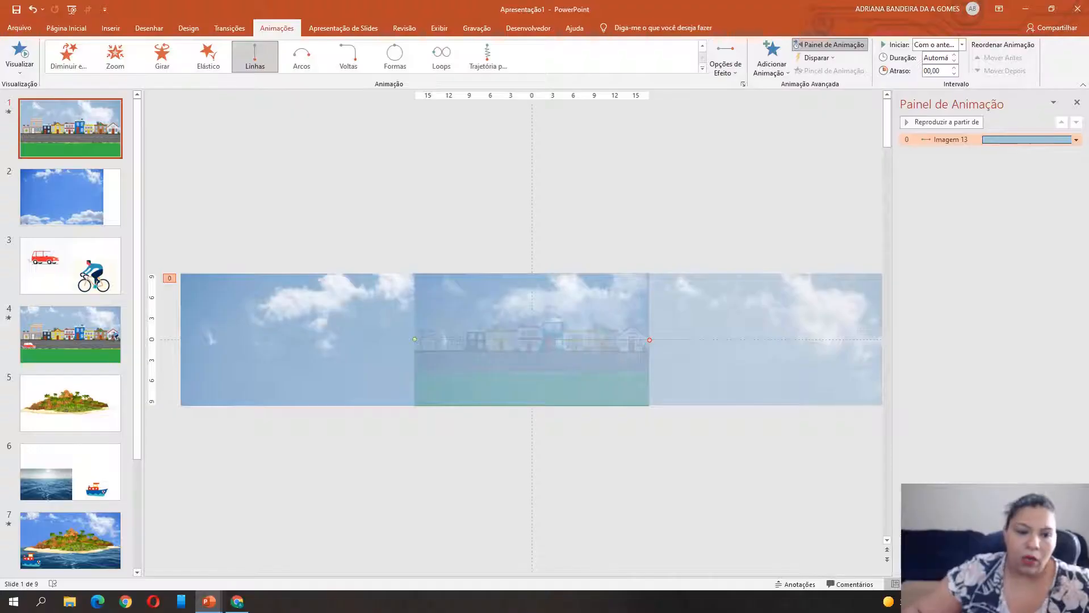
- Copy the red car and the cyclist images from slide 3 onto the street scene on slide 1
{"action": "left_click", "coordinate": [55, 257]}
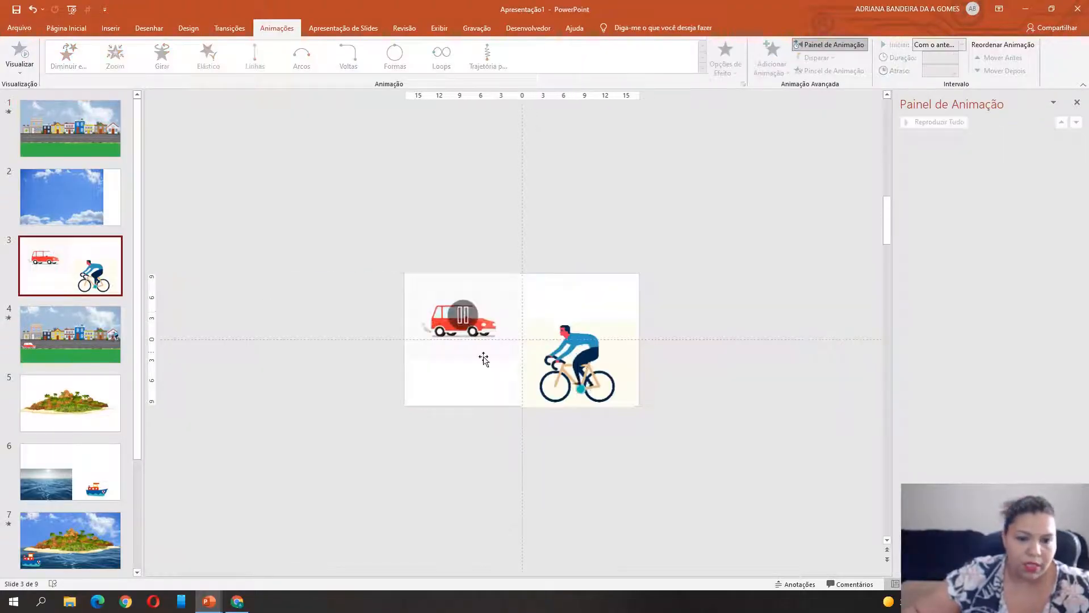
{"action": "left_click", "coordinate": [483, 352]}
{"action": "left_click", "coordinate": [582, 368], "text": "shift"}
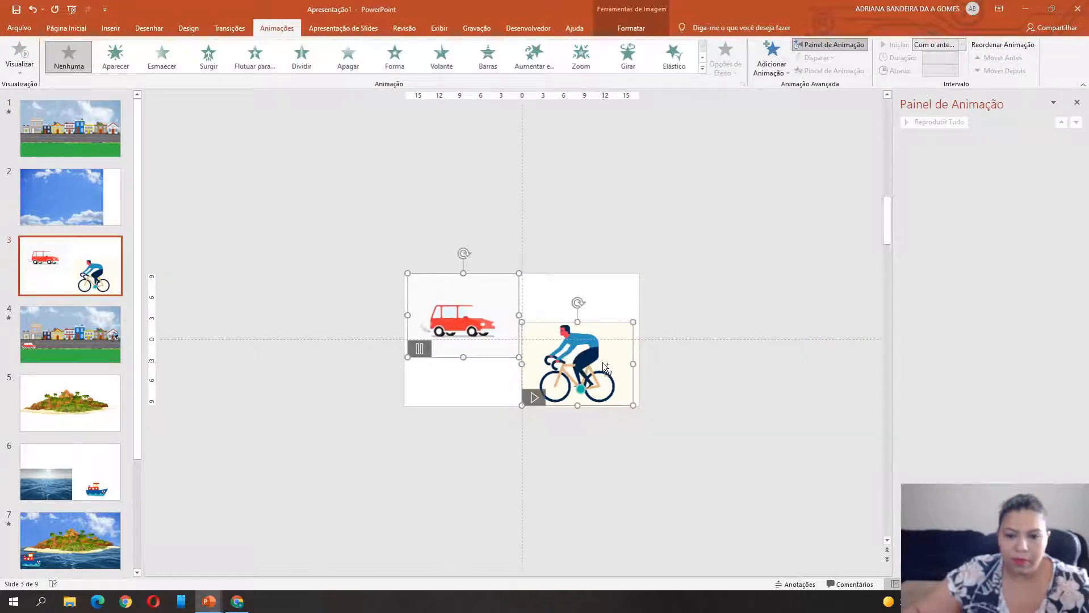
{"action": "left_click", "coordinate": [57, 142]}
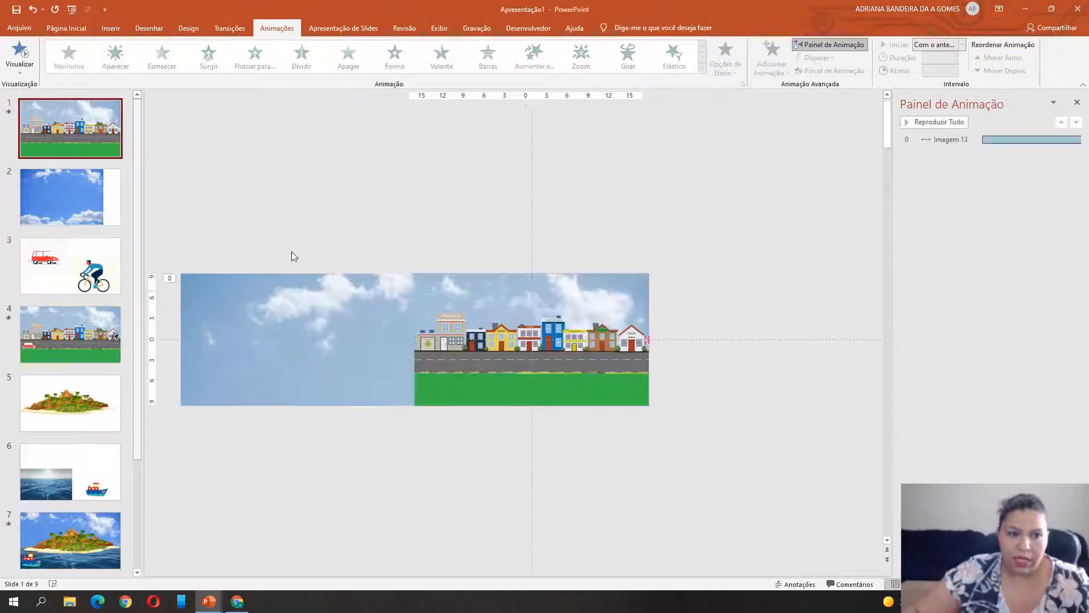
{"action": "key", "text": "ctrl+v"}
{"action": "scroll", "coordinate": [554, 372], "scroll_direction": "up", "scroll_amount": 5}
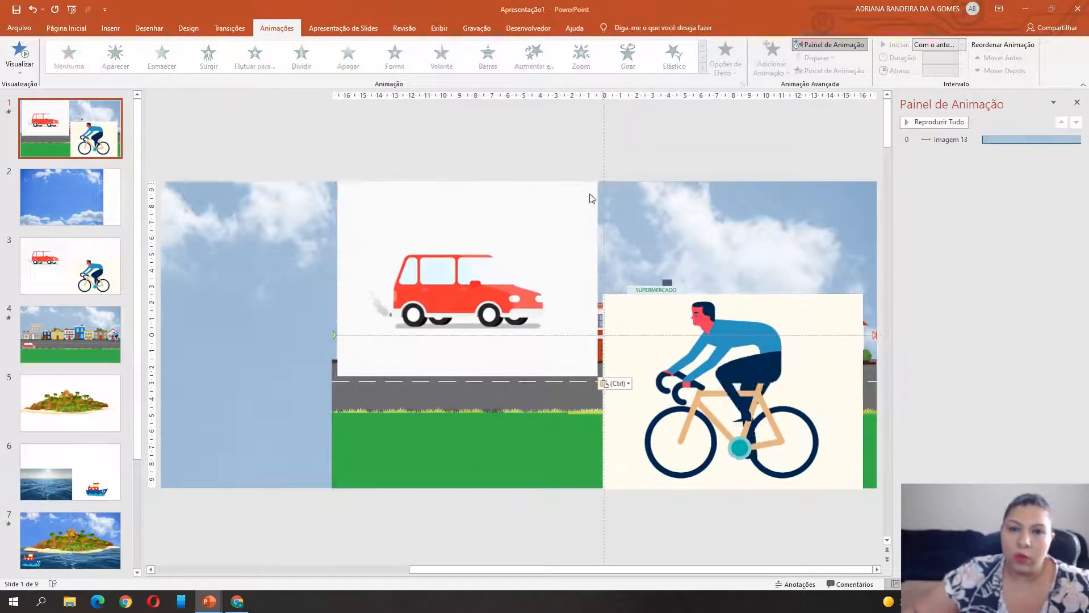
- Make the white background of the red car image transparent with Set Transparent Color
{"action": "left_click", "coordinate": [557, 199]}
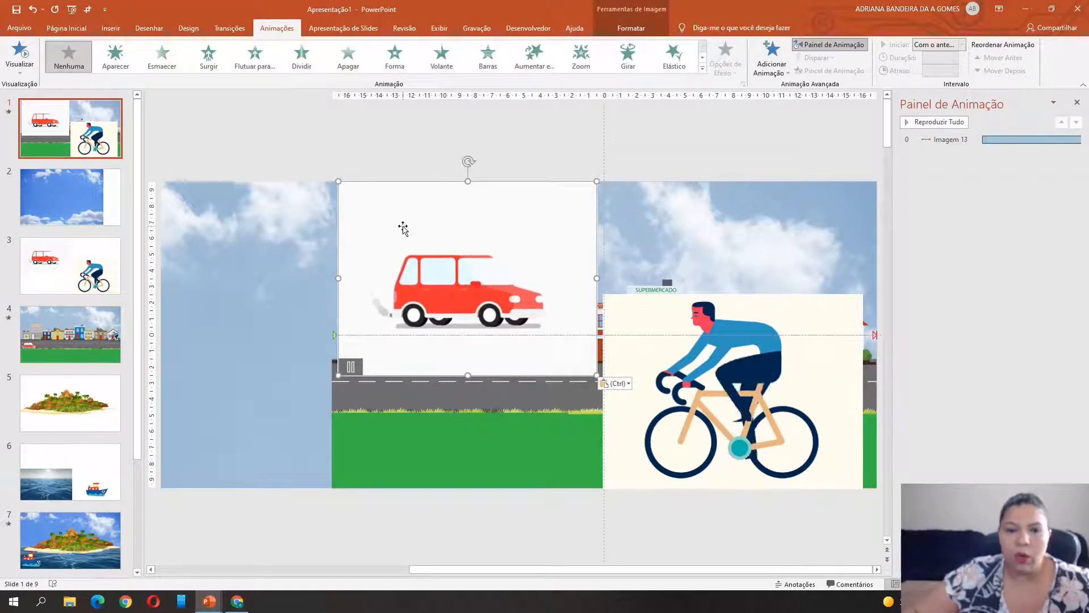
{"action": "left_click", "coordinate": [631, 28]}
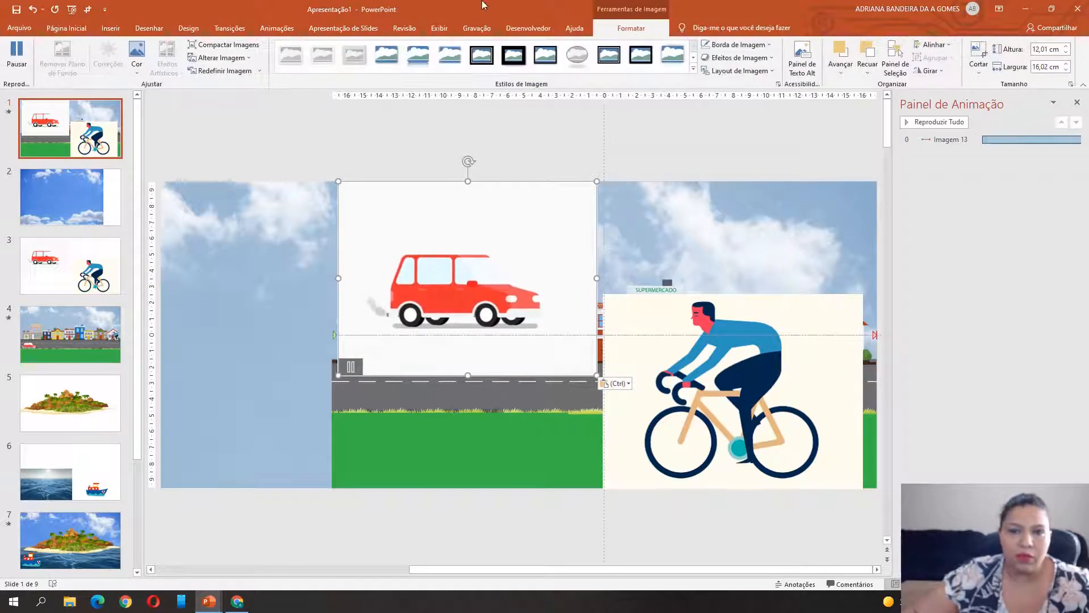
{"action": "left_click", "coordinate": [136, 57]}
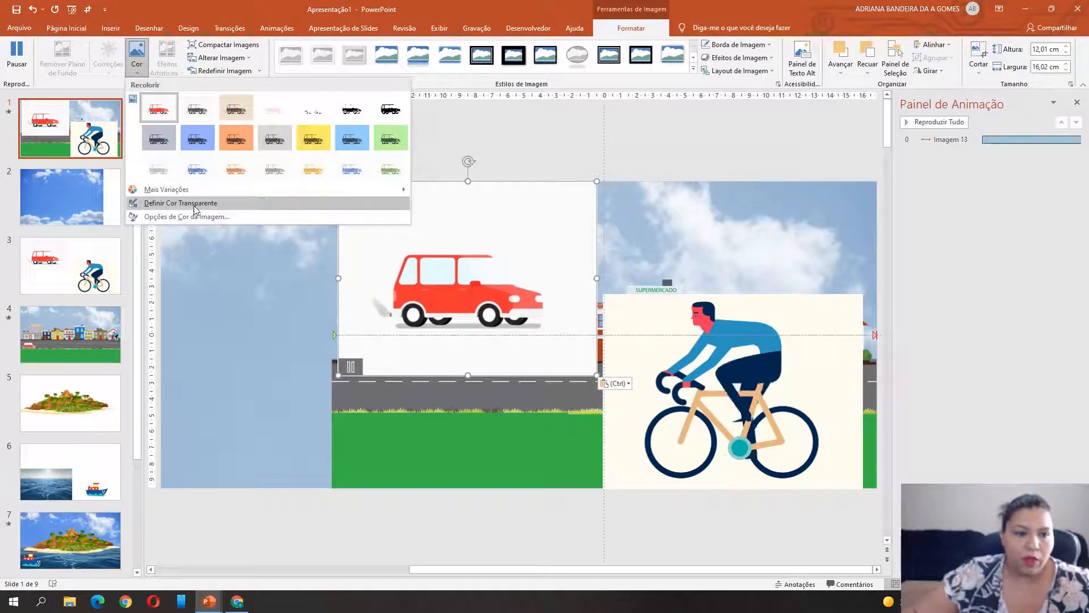
{"action": "left_click", "coordinate": [171, 203]}
{"action": "left_click", "coordinate": [399, 213]}
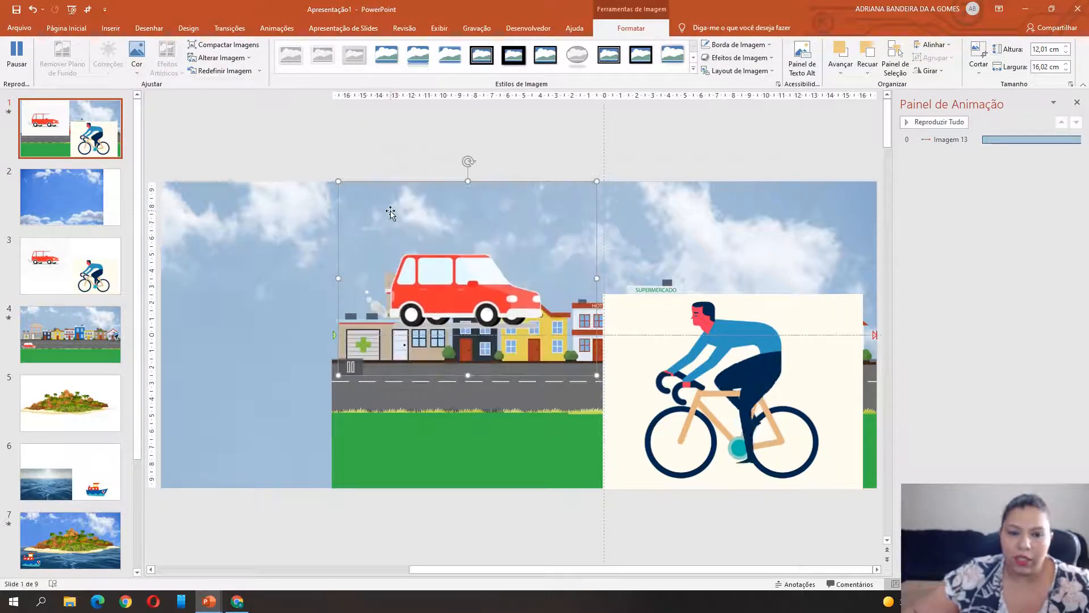
- Make the cream background of the cyclist image transparent with Set Transparent Color
{"action": "left_click", "coordinate": [646, 333]}
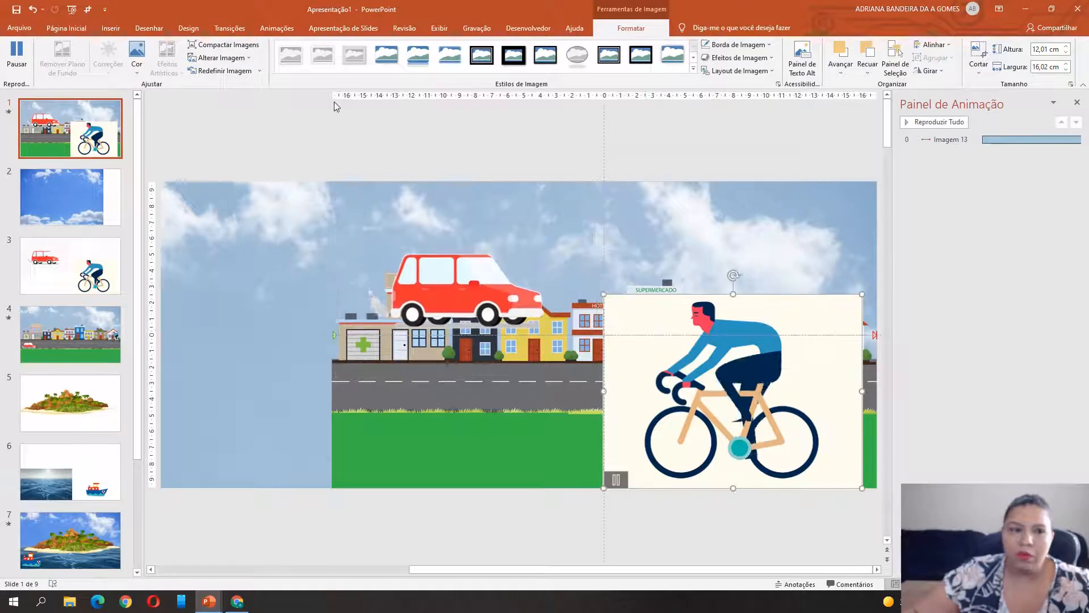
{"action": "left_click", "coordinate": [136, 56]}
{"action": "left_click", "coordinate": [174, 203]}
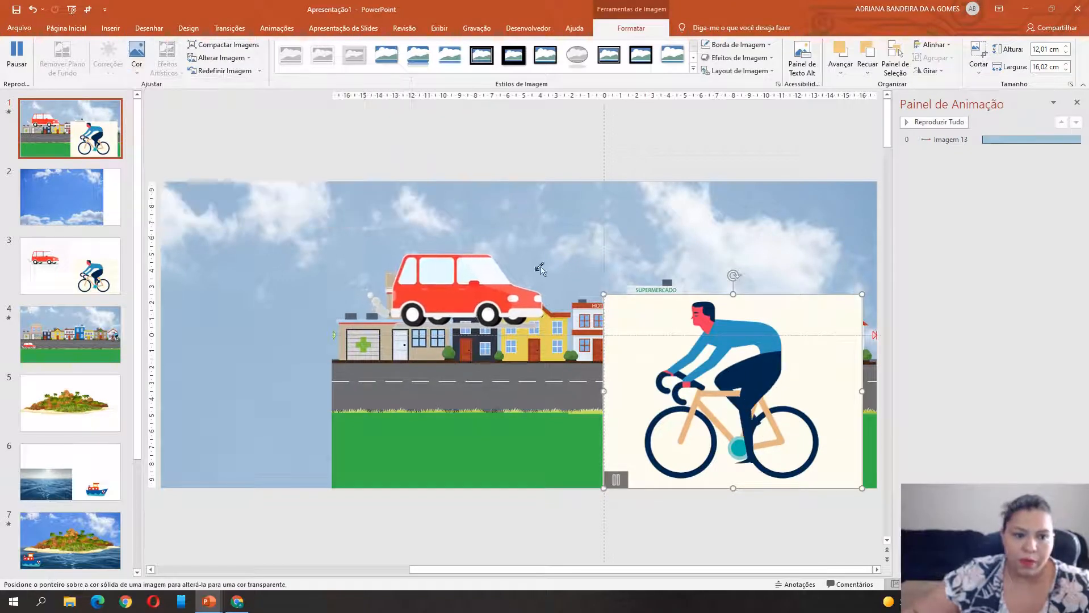
{"action": "left_click", "coordinate": [641, 308]}
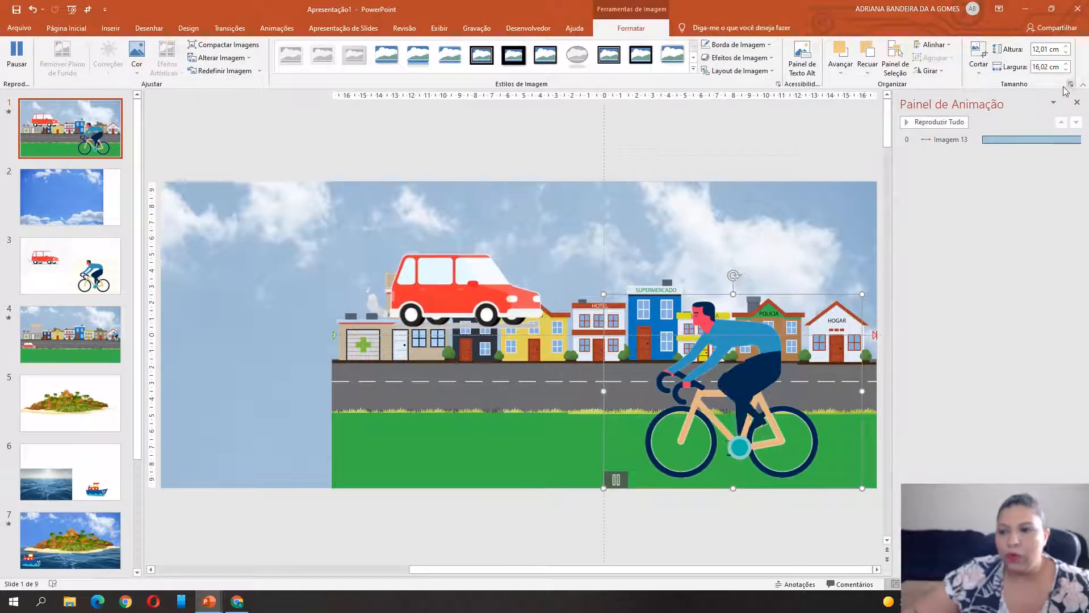
- Shrink the red car to about 5.8 cm high by 7.73 cm wide and place it at the left end of the road
{"action": "left_click", "coordinate": [1077, 102]}
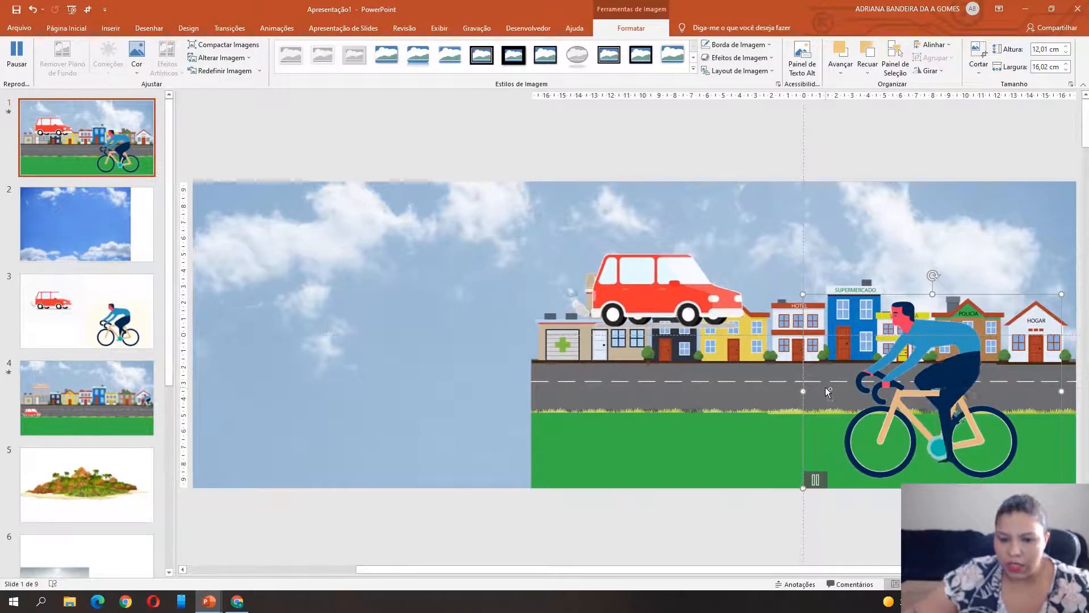
{"action": "scroll", "coordinate": [825, 387], "scroll_direction": "down", "scroll_amount": 1}
{"action": "left_click", "coordinate": [771, 296]}
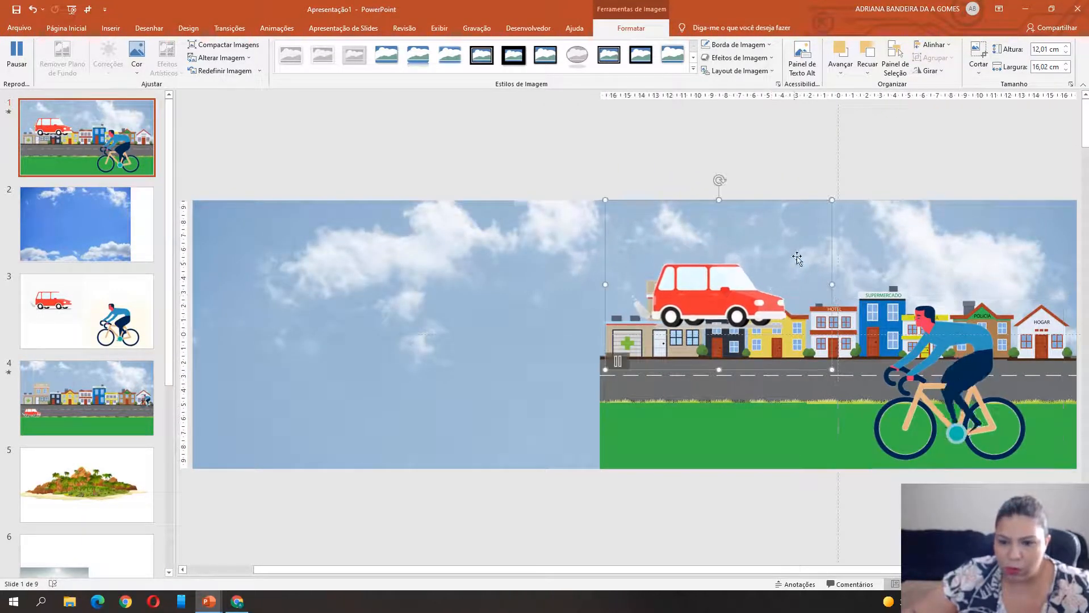
{"action": "left_click_drag", "start_coordinate": [833, 201], "coordinate": [692, 307]}
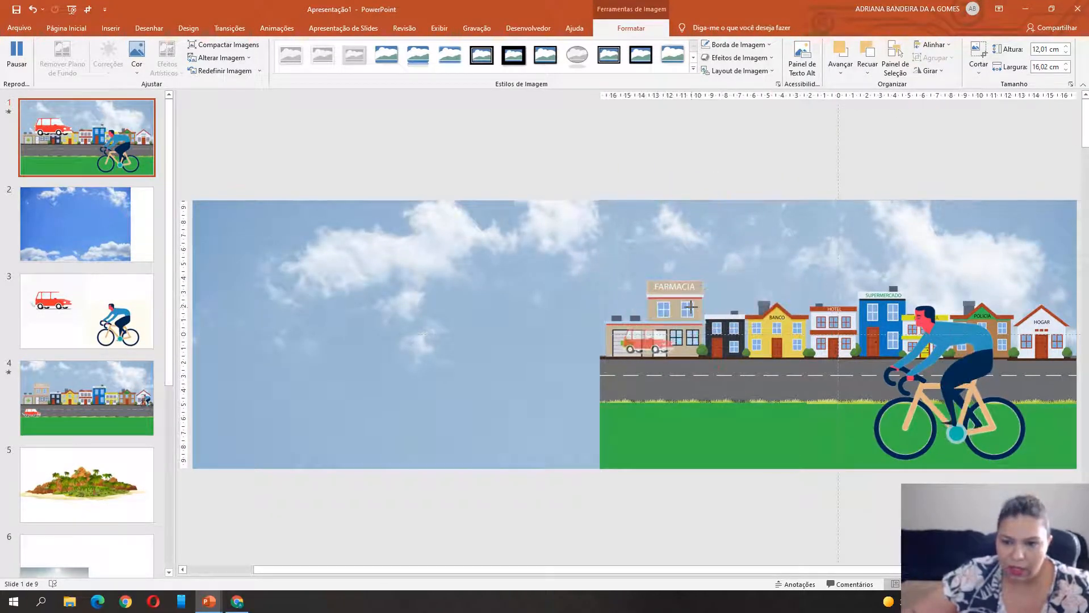
{"action": "left_click_drag", "start_coordinate": [639, 348], "coordinate": [625, 387]}
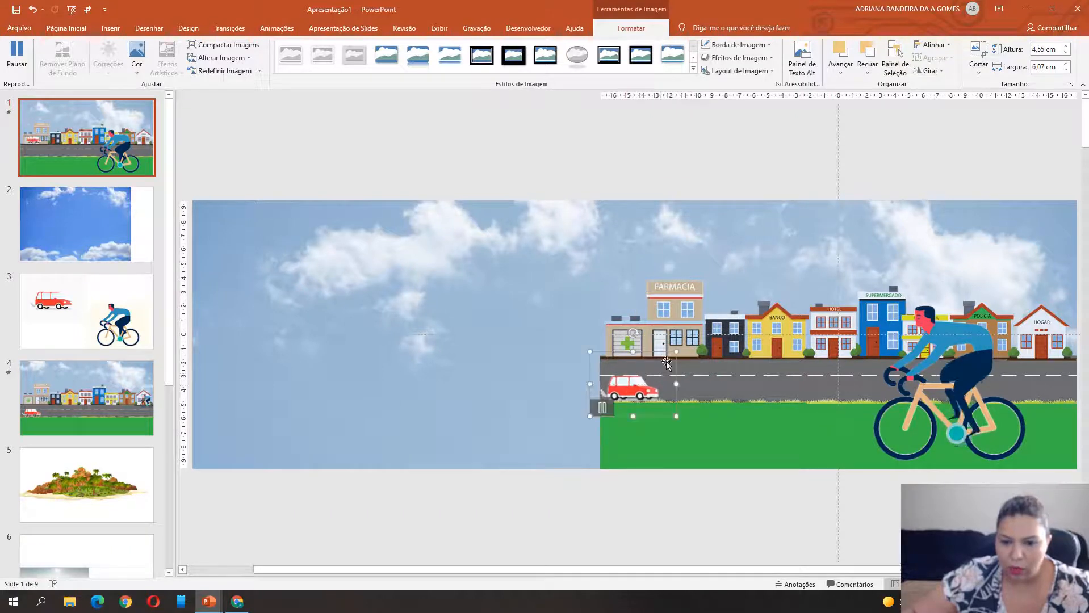
{"action": "left_click_drag", "start_coordinate": [684, 341], "coordinate": [700, 331]}
{"action": "left_click_drag", "start_coordinate": [654, 381], "coordinate": [649, 382]}
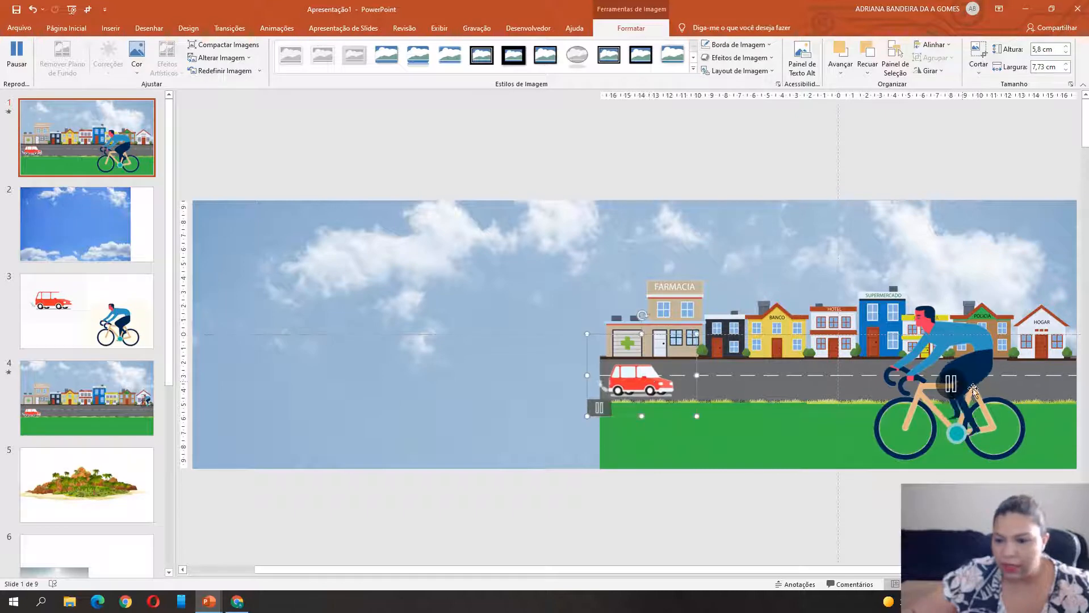
- Shrink the cyclist to about 4.5 cm high by 5.99 cm wide and place it in front of the rightmost house
{"action": "left_click_drag", "start_coordinate": [958, 388], "coordinate": [982, 340]}
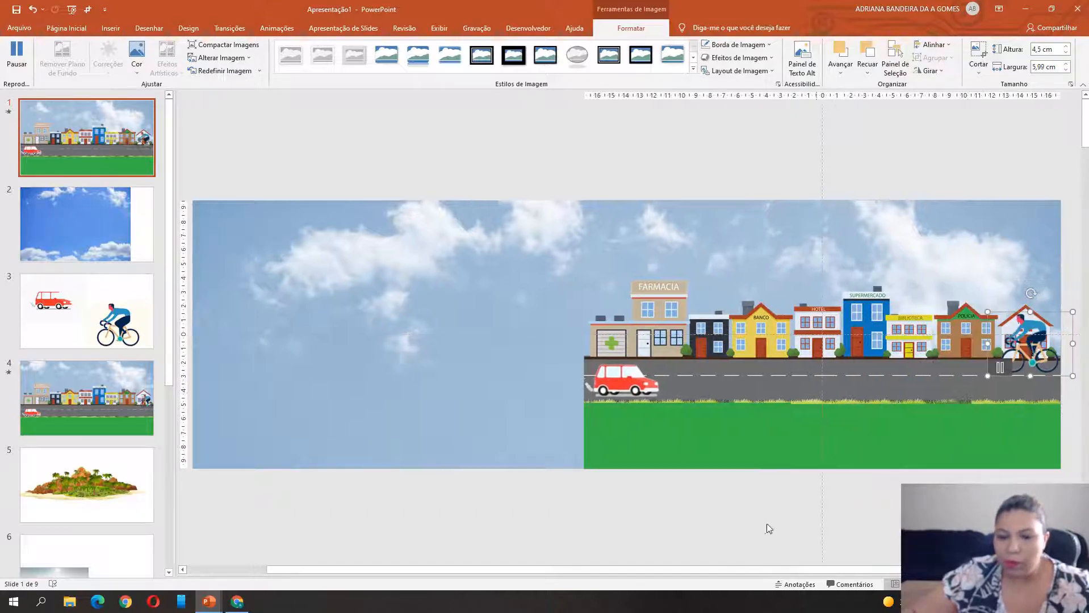
{"action": "left_click", "coordinate": [773, 509]}
- Give the red car a Lines motion path with direction Right and extend its end point to the right end of the road
{"action": "left_click", "coordinate": [655, 391]}
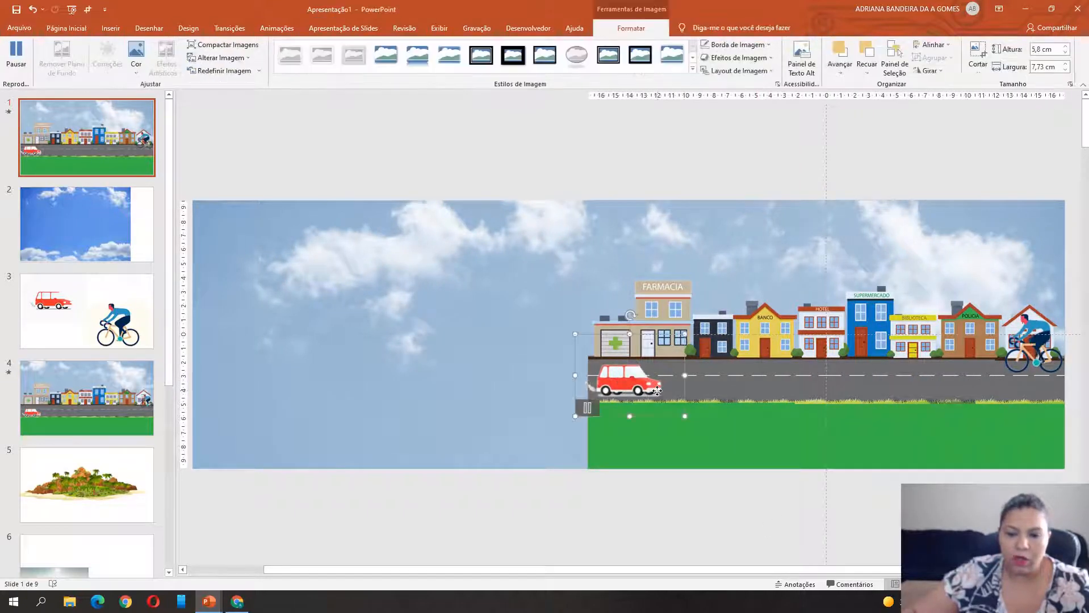
{"action": "left_click", "coordinate": [296, 29]}
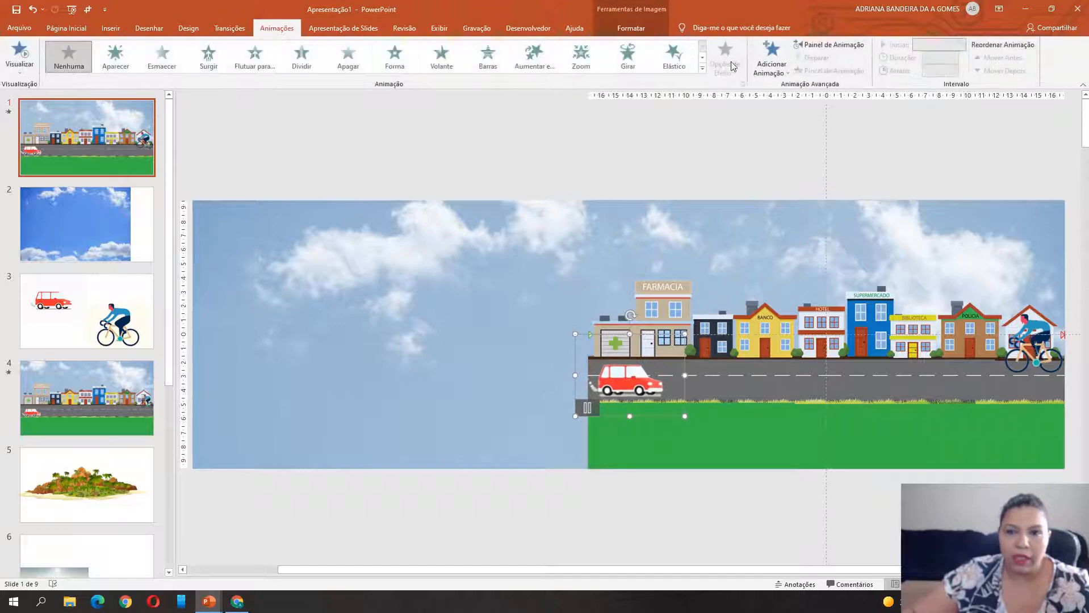
{"action": "left_click", "coordinate": [698, 68]}
{"action": "left_click", "coordinate": [68, 277]}
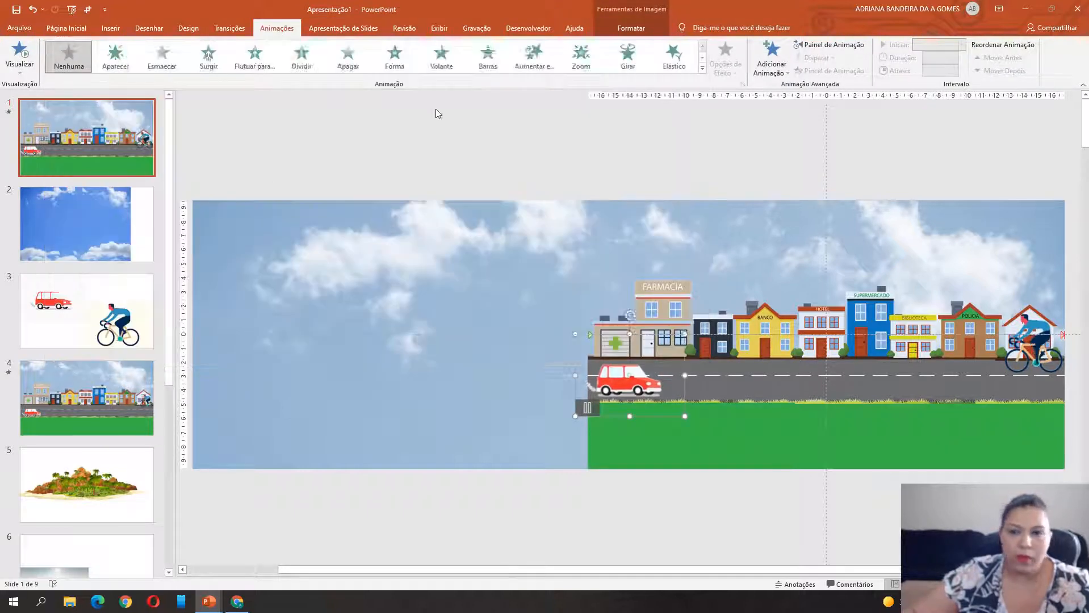
{"action": "left_click", "coordinate": [733, 75]}
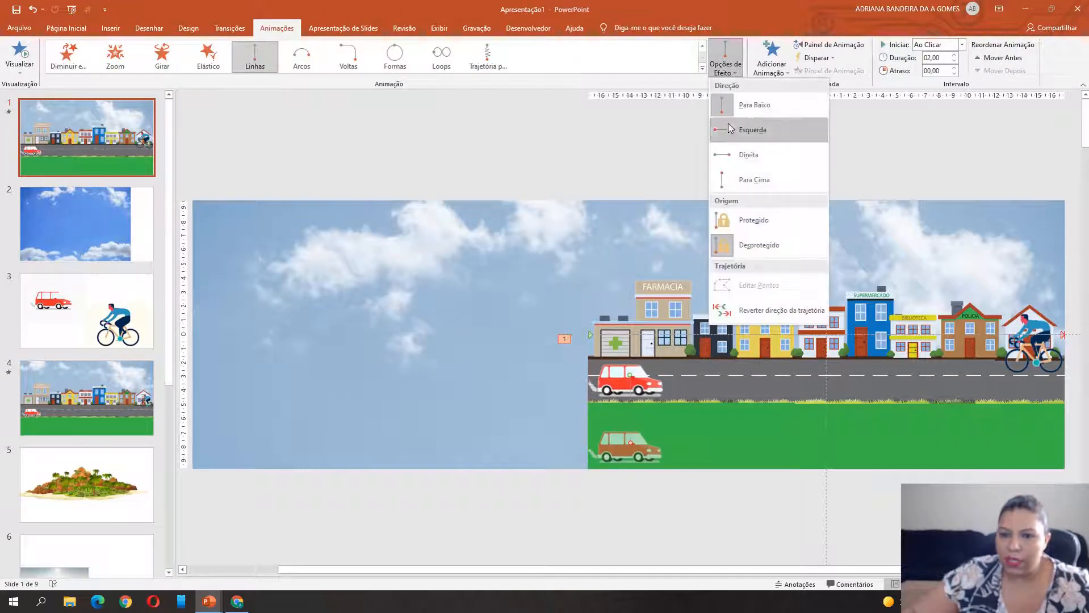
{"action": "left_click", "coordinate": [725, 158]}
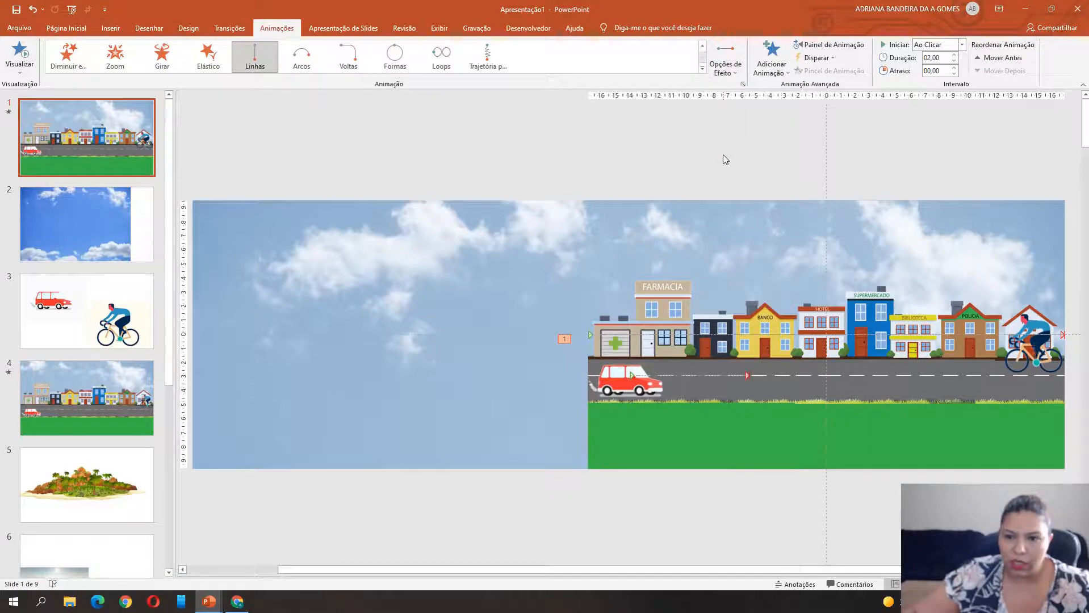
{"action": "left_click", "coordinate": [746, 376]}
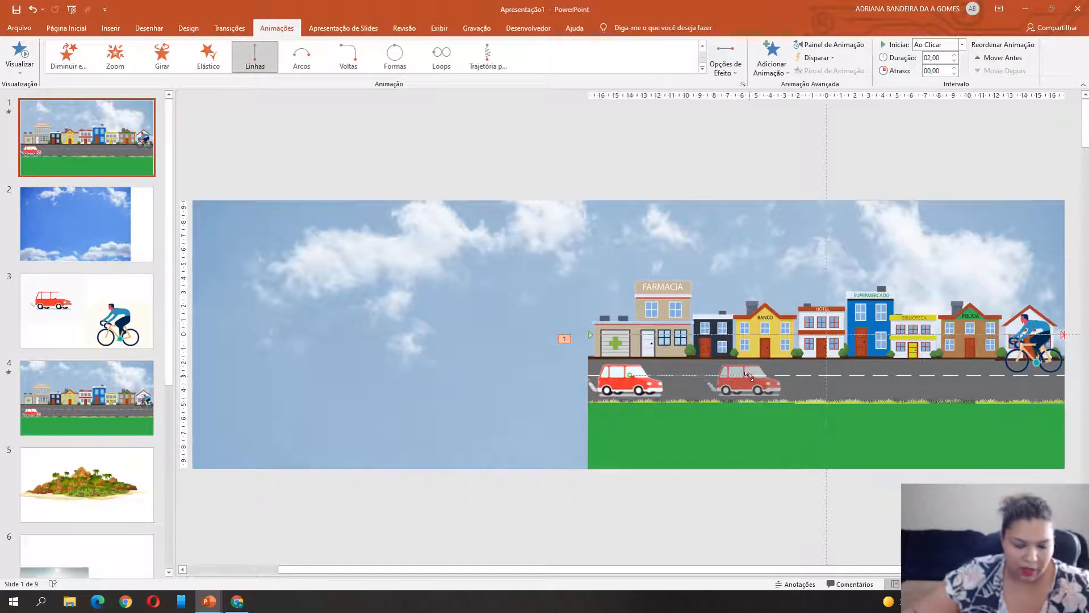
{"action": "left_click_drag", "start_coordinate": [755, 375], "coordinate": [1026, 384]}
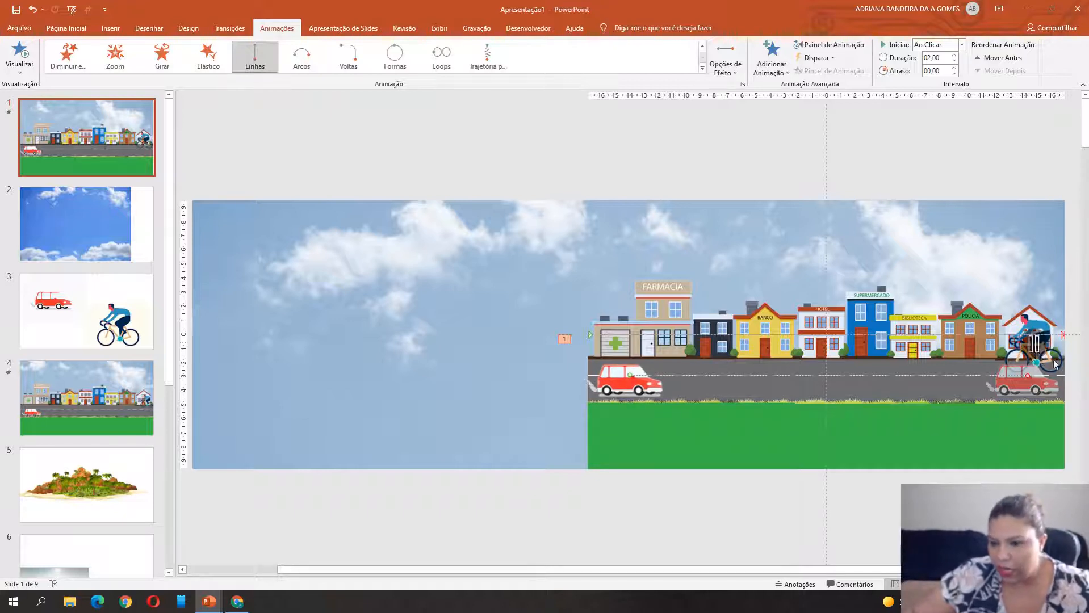
- Give the cyclist a Lines motion path with direction Left and extend its end point to the pharmacy at the street's left end
{"action": "left_click", "coordinate": [1037, 307]}
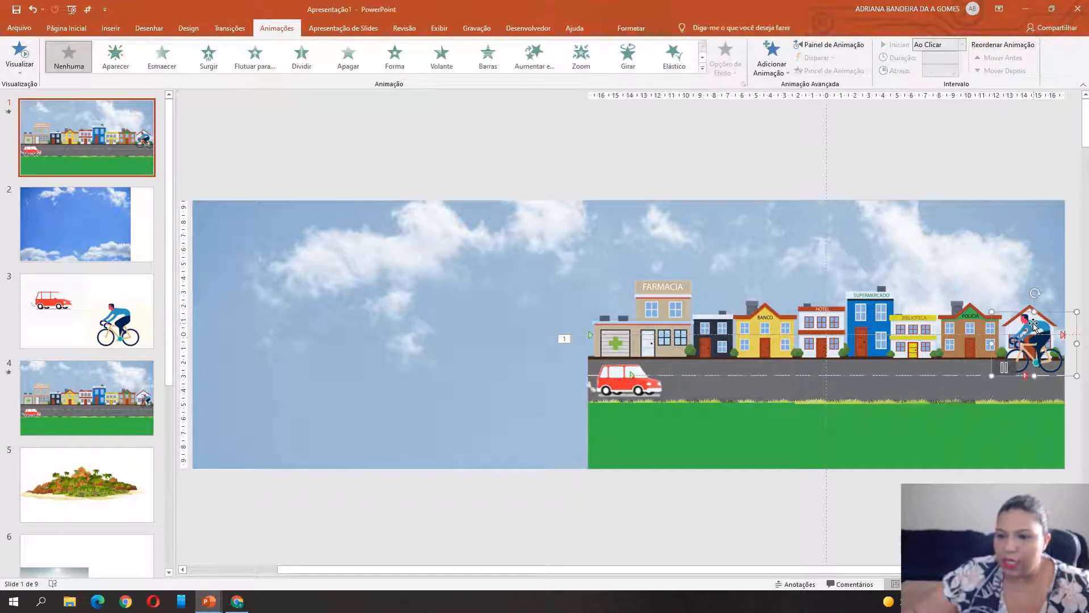
{"action": "left_click", "coordinate": [703, 68]}
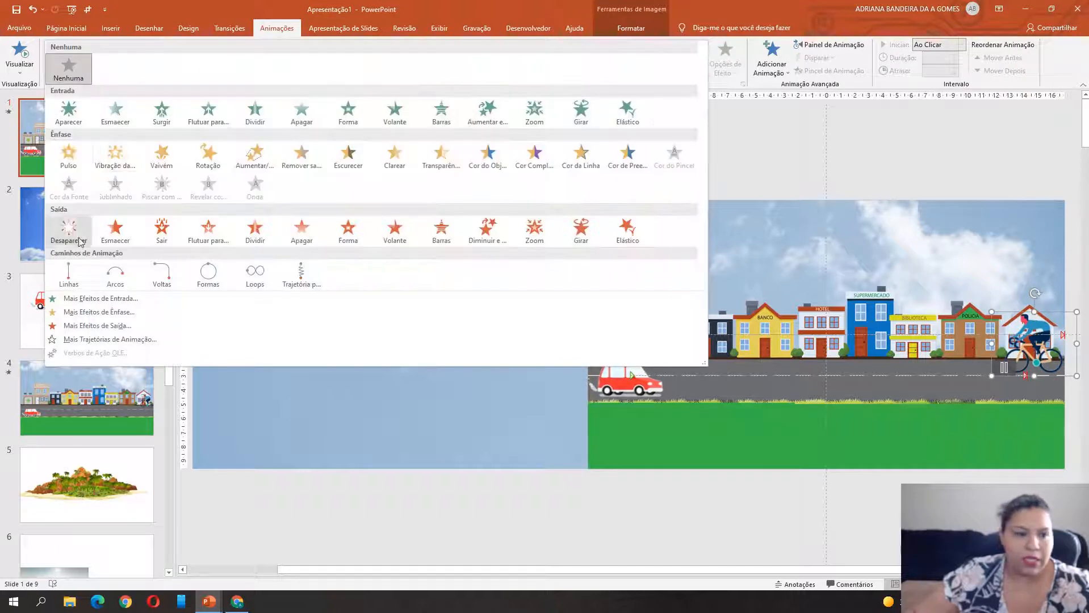
{"action": "left_click", "coordinate": [68, 276]}
{"action": "left_click", "coordinate": [726, 67]}
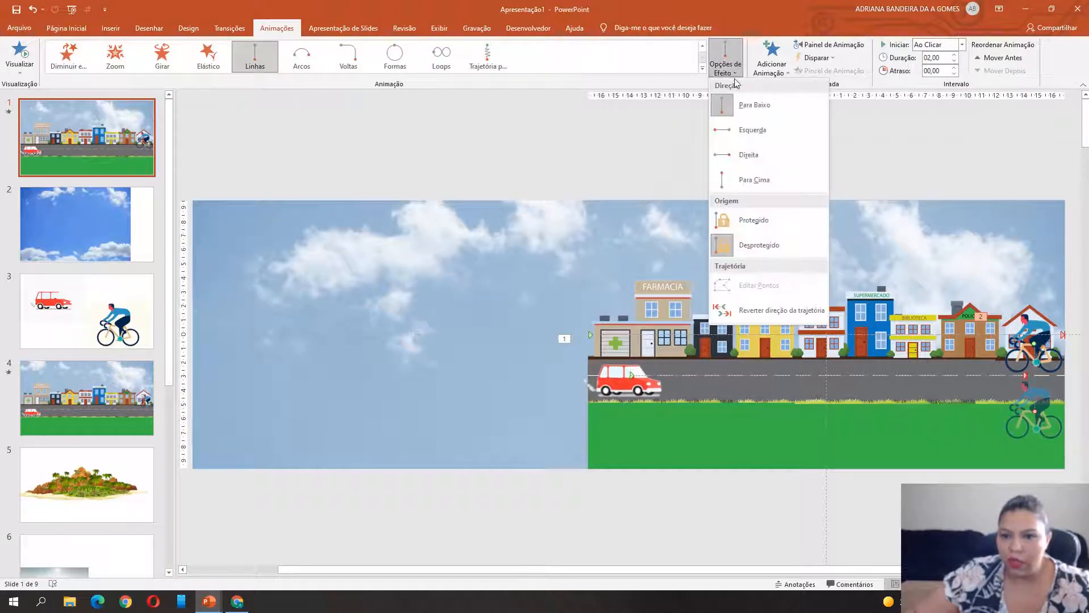
{"action": "left_click", "coordinate": [736, 132]}
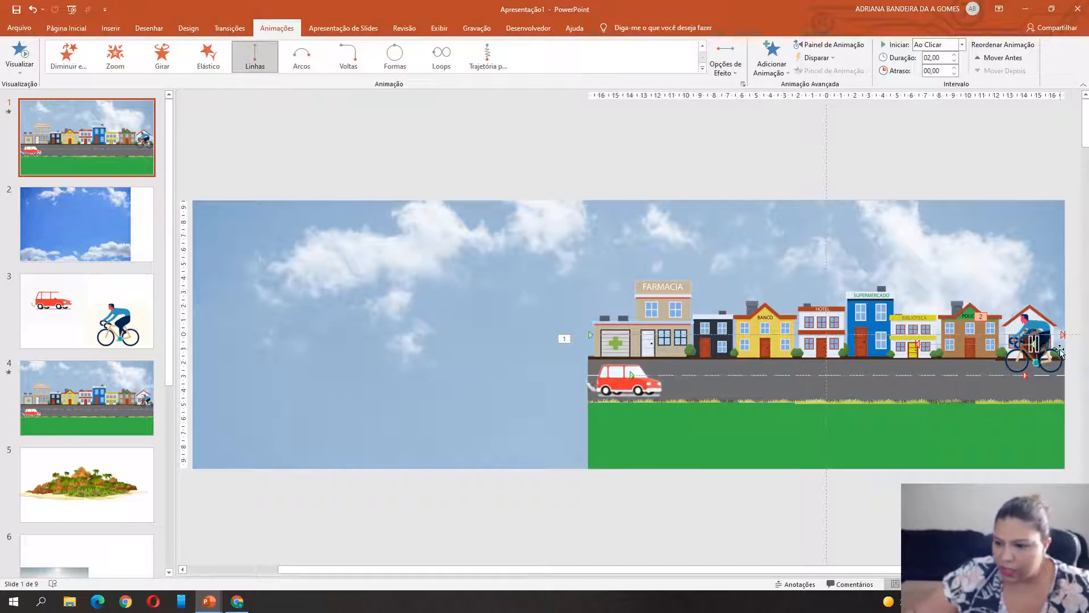
{"action": "left_click", "coordinate": [1007, 343]}
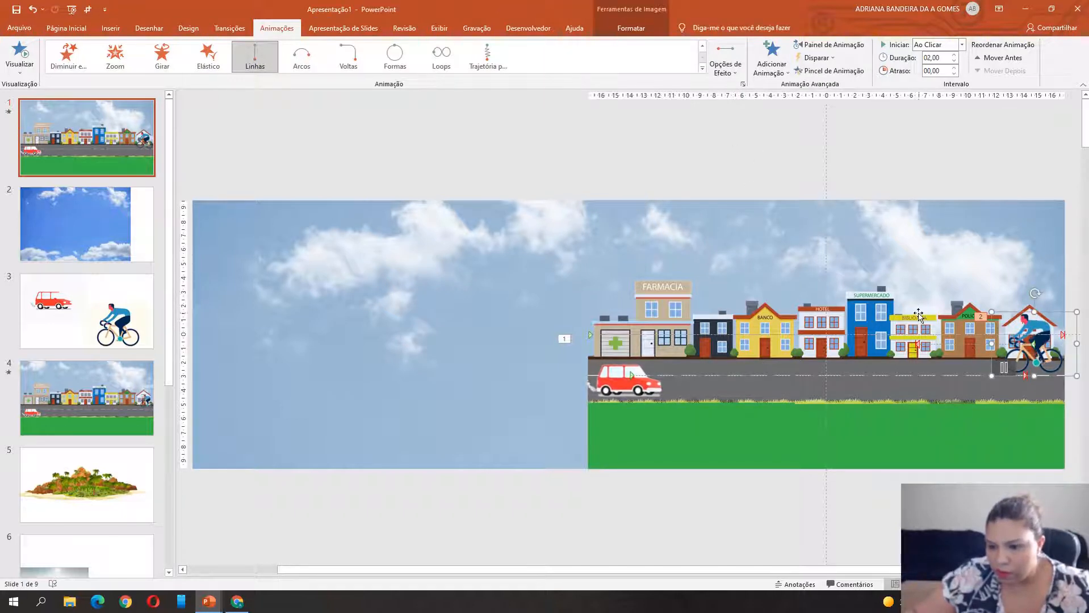
{"action": "left_click_drag", "start_coordinate": [918, 345], "coordinate": [620, 348]}
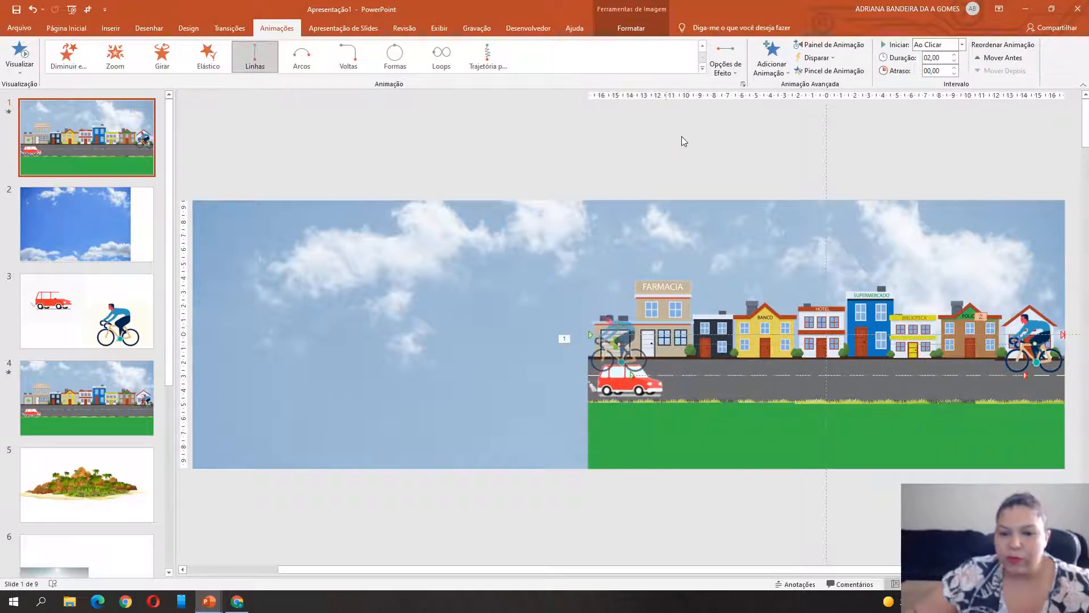
- Set the car and cyclist animations to start with the previous animation
{"action": "left_click", "coordinate": [713, 186]}
{"action": "left_click", "coordinate": [831, 45]}
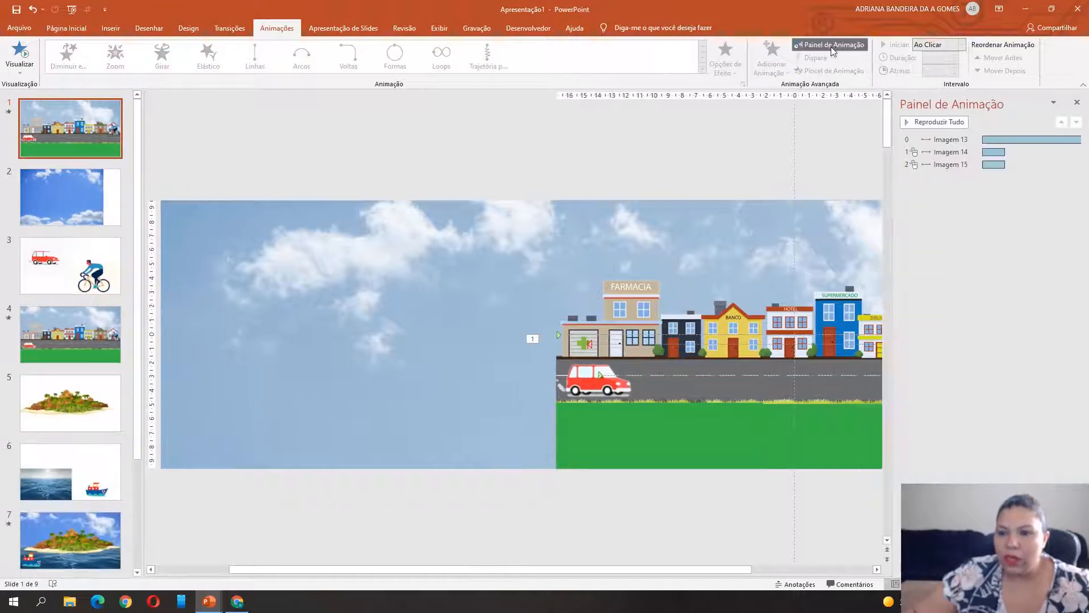
{"action": "left_click", "coordinate": [929, 152]}
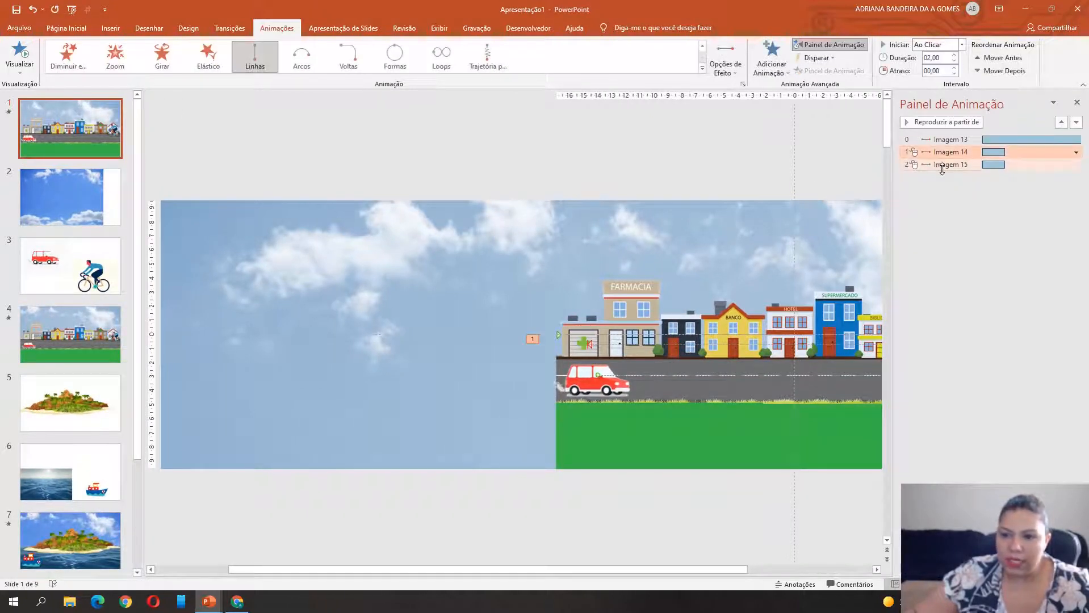
{"action": "left_click", "coordinate": [942, 166], "text": "ctrl"}
{"action": "right_click", "coordinate": [952, 170]}
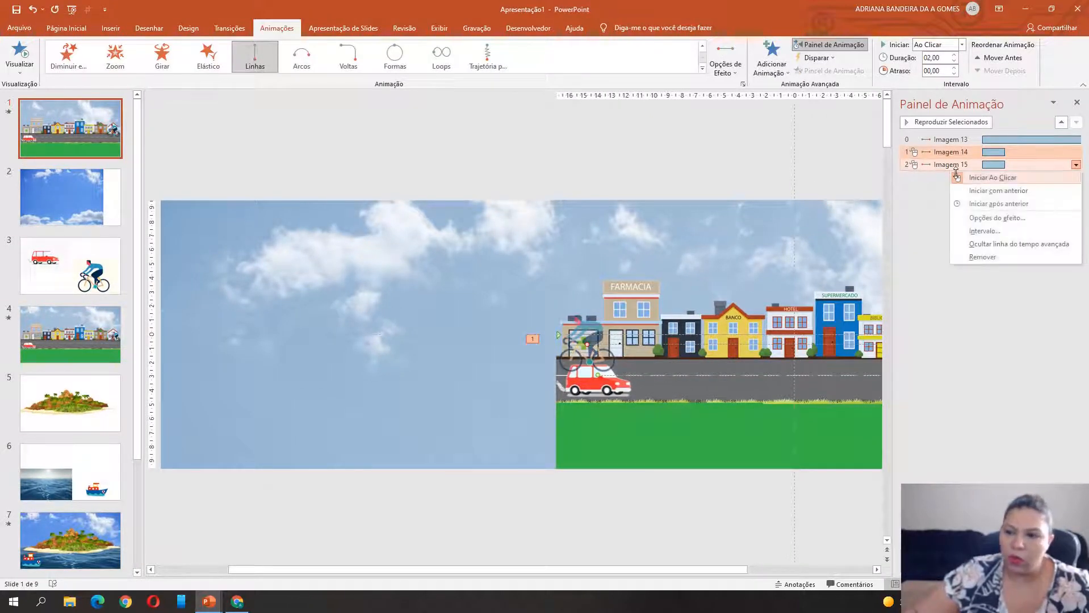
{"action": "left_click", "coordinate": [1000, 192]}
- Set the car and cyclist animations to a 60-second duration, 0 s smooth start and a reduced smooth end, and preview the slide show
{"action": "right_click", "coordinate": [951, 171]}
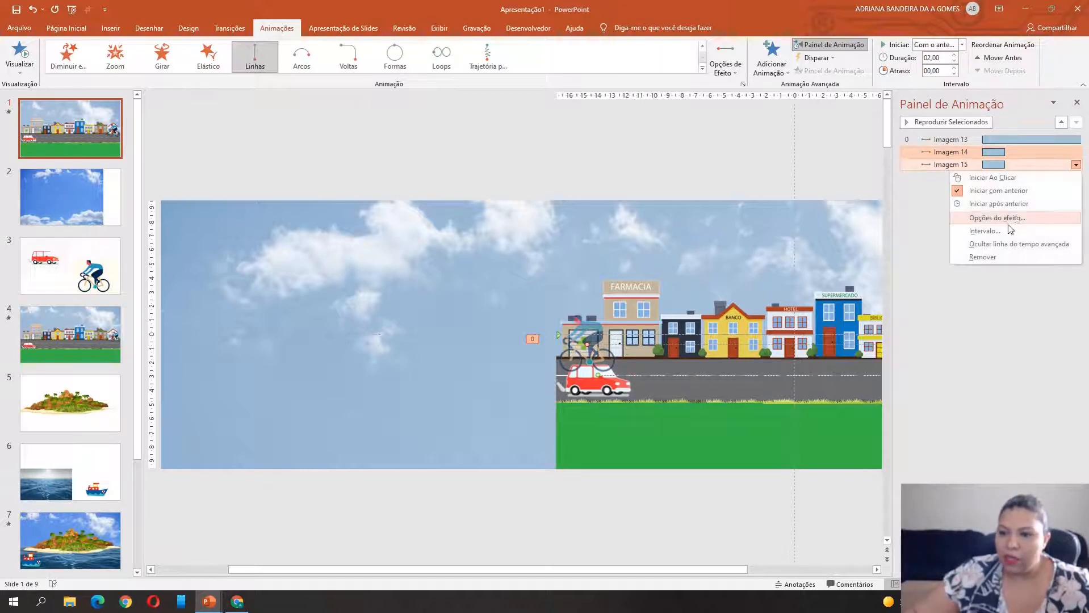
{"action": "left_click", "coordinate": [988, 231]}
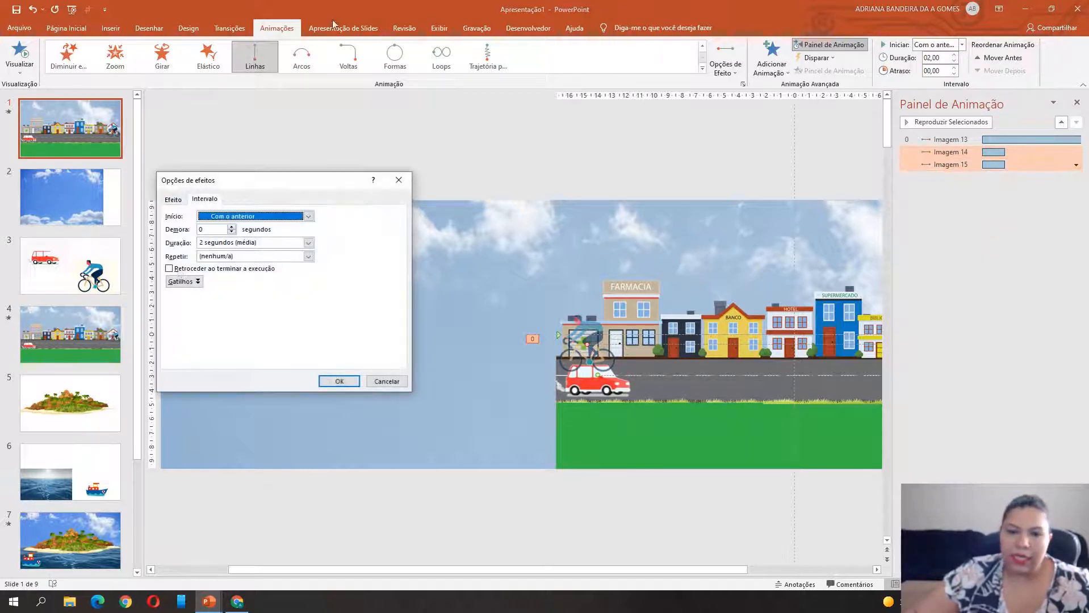
{"action": "left_click", "coordinate": [221, 243]}
{"action": "type", "text": "60"}
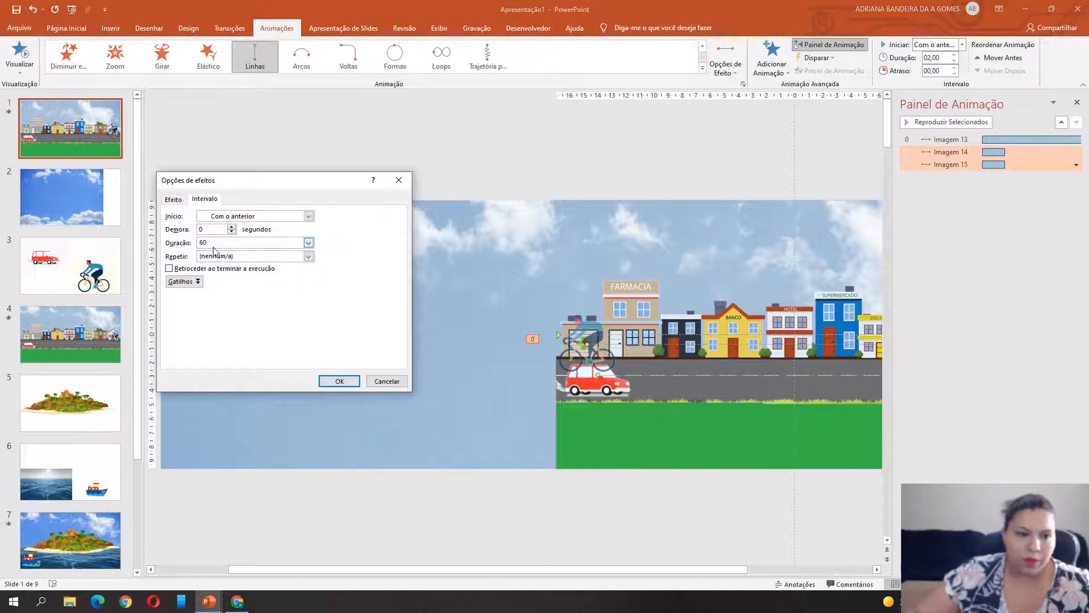
{"action": "left_click", "coordinate": [173, 200]}
{"action": "left_click", "coordinate": [278, 242]}
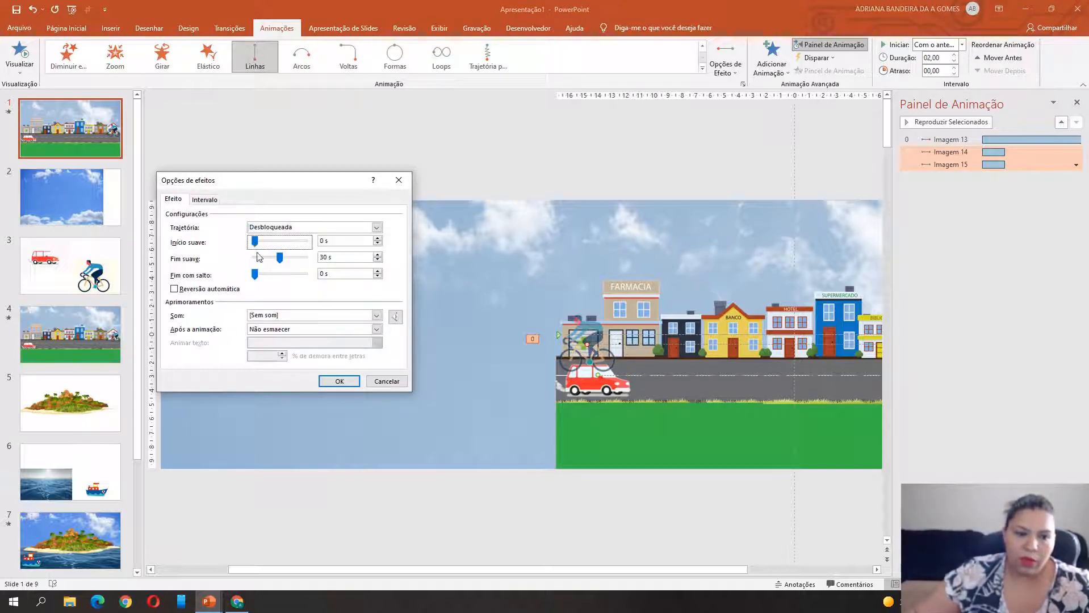
{"action": "left_click", "coordinate": [259, 256]}
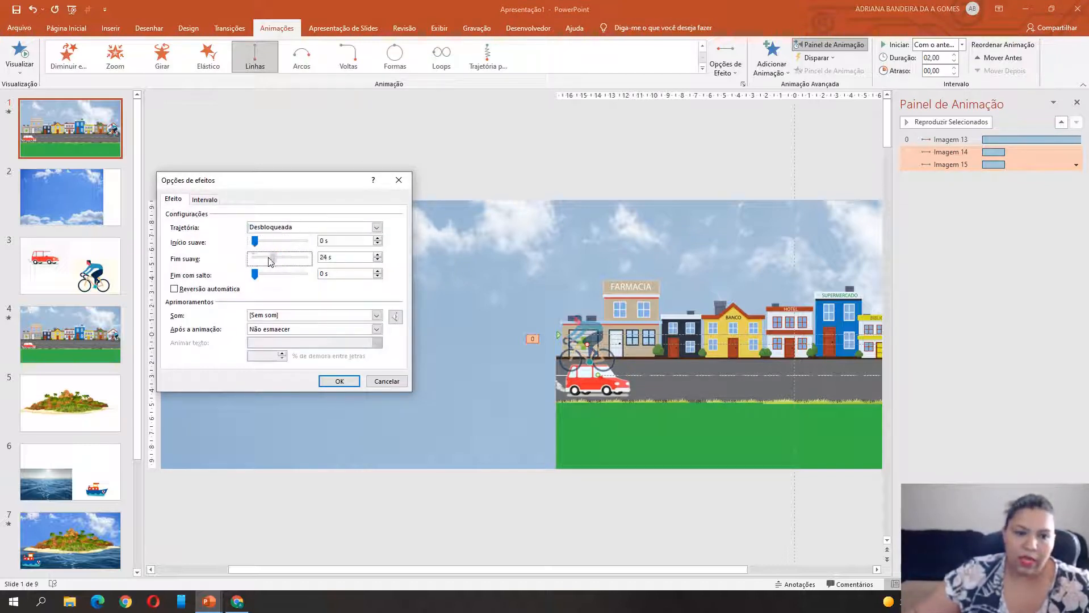
{"action": "left_click", "coordinate": [333, 384]}
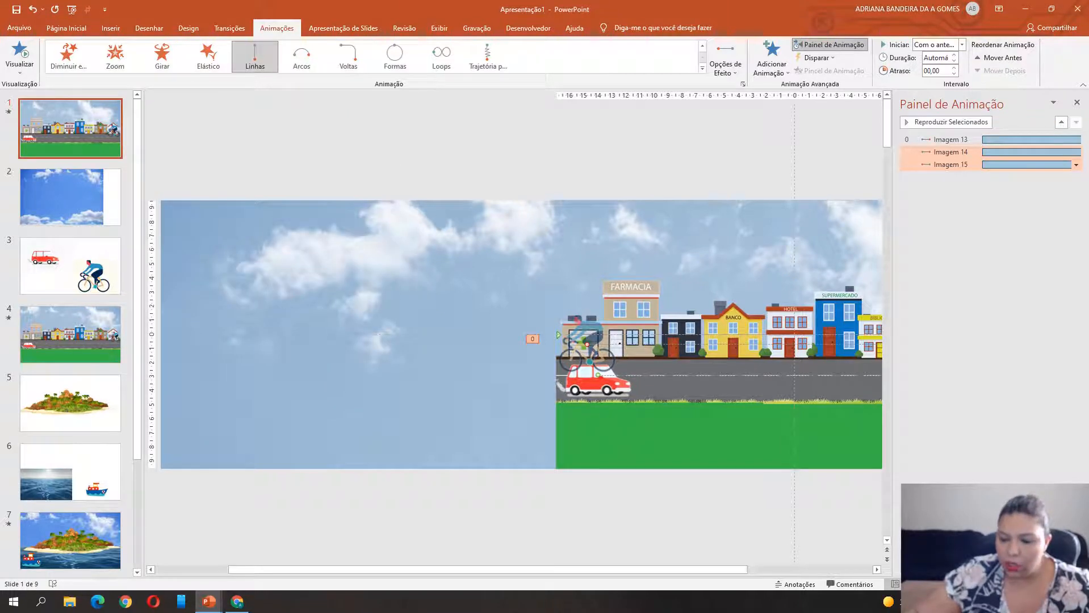
{"action": "key", "text": "F5"}
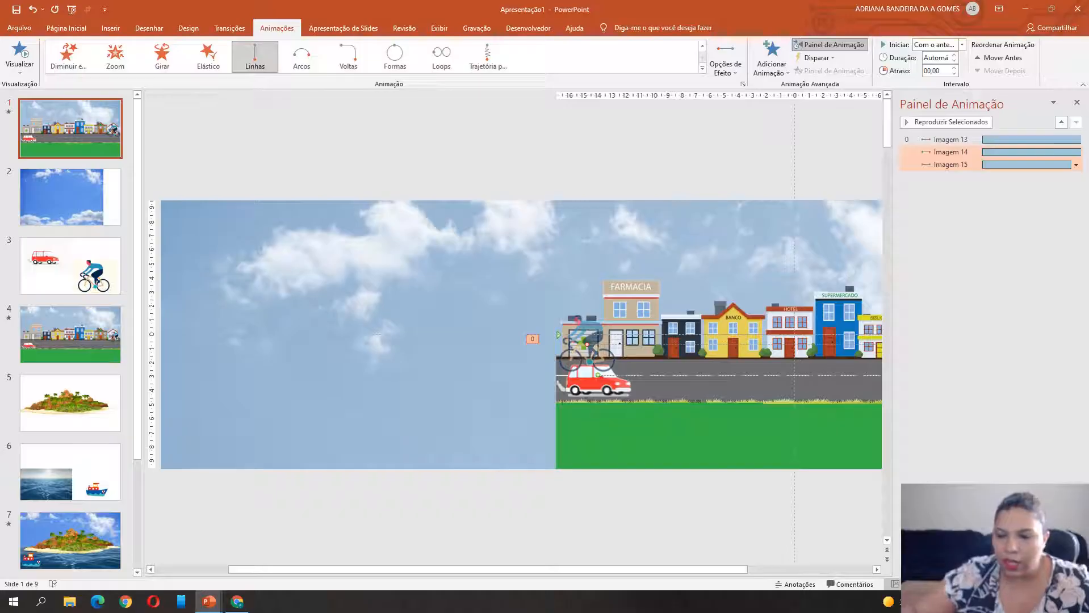
{"action": "key", "text": "Escape"}
- Make the cyclist image slightly smaller at the right end of the street
{"action": "left_click_drag", "start_coordinate": [714, 572], "coordinate": [839, 573]}
{"action": "left_click", "coordinate": [834, 326]}
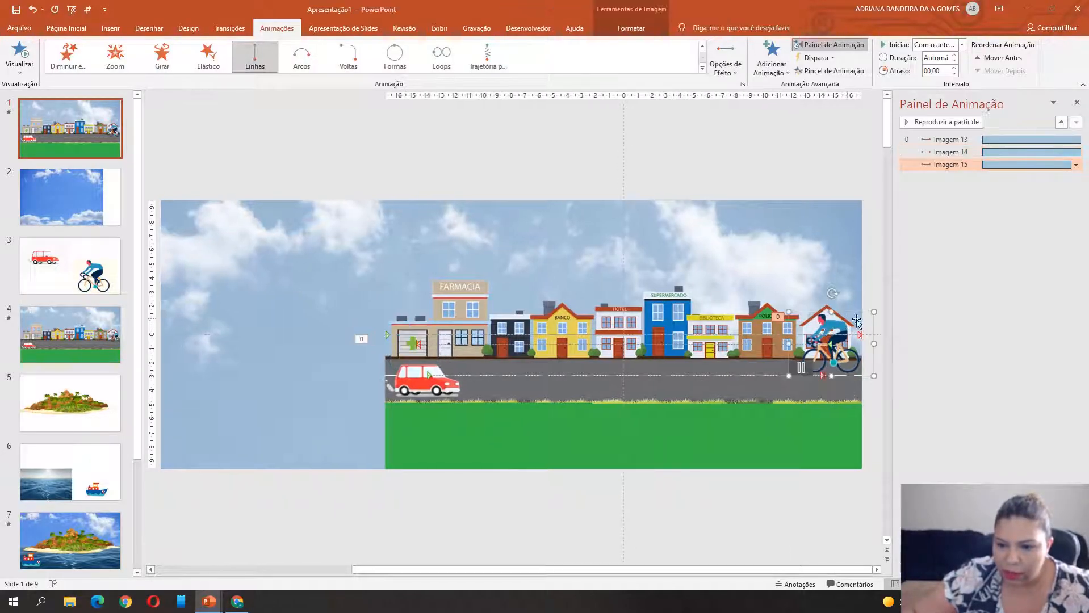
{"action": "left_click_drag", "start_coordinate": [872, 312], "coordinate": [857, 324]}
{"action": "scroll", "coordinate": [844, 335], "scroll_direction": "left", "scroll_amount": 1}
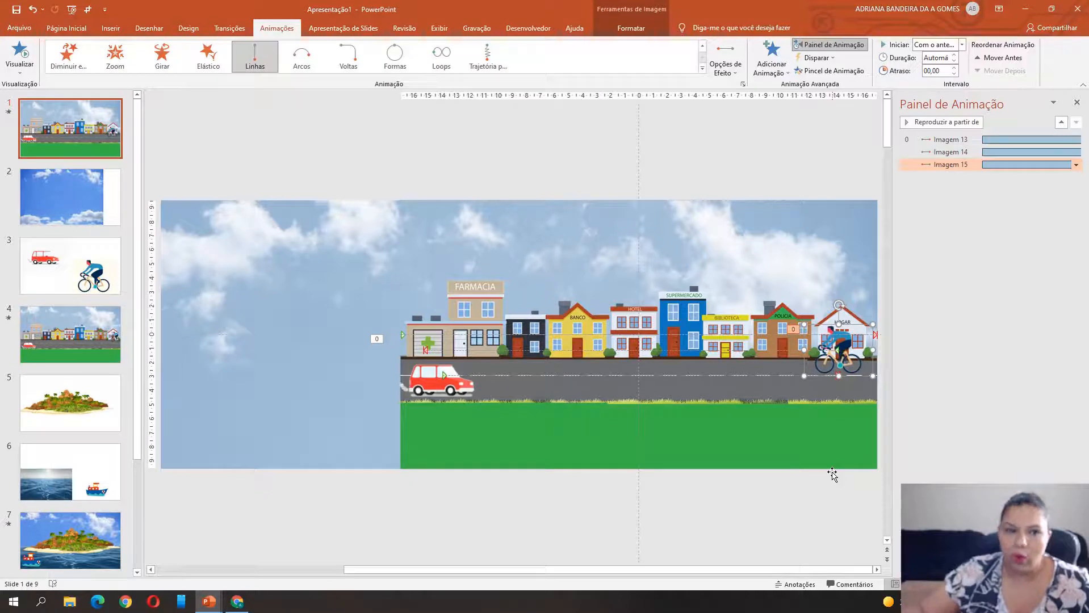
- Paste the Buzina 2 and bicycle horn audio clips onto slide 1 and place their icons side by side above the slide area
{"action": "key", "text": "ctrl+v"}
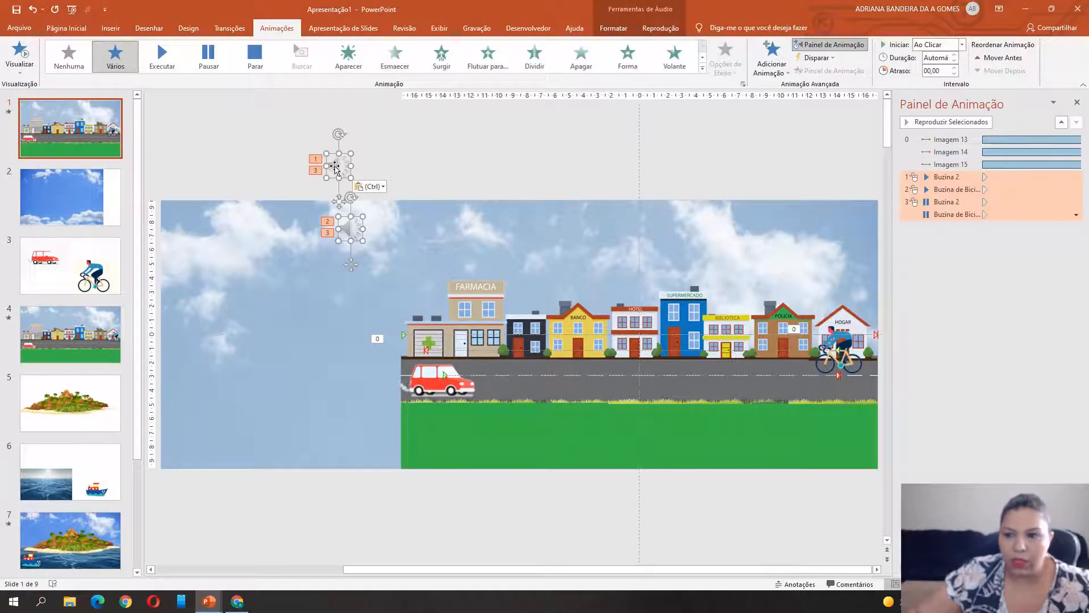
{"action": "left_click_drag", "start_coordinate": [335, 167], "coordinate": [300, 149]}
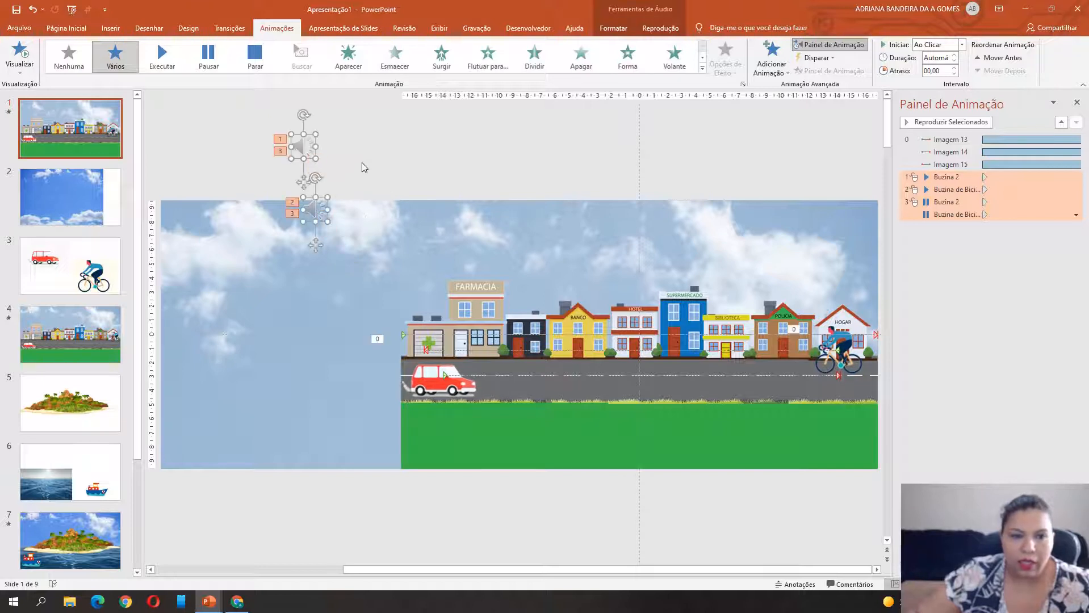
{"action": "left_click", "coordinate": [334, 195]}
{"action": "left_click_drag", "start_coordinate": [311, 213], "coordinate": [385, 162]}
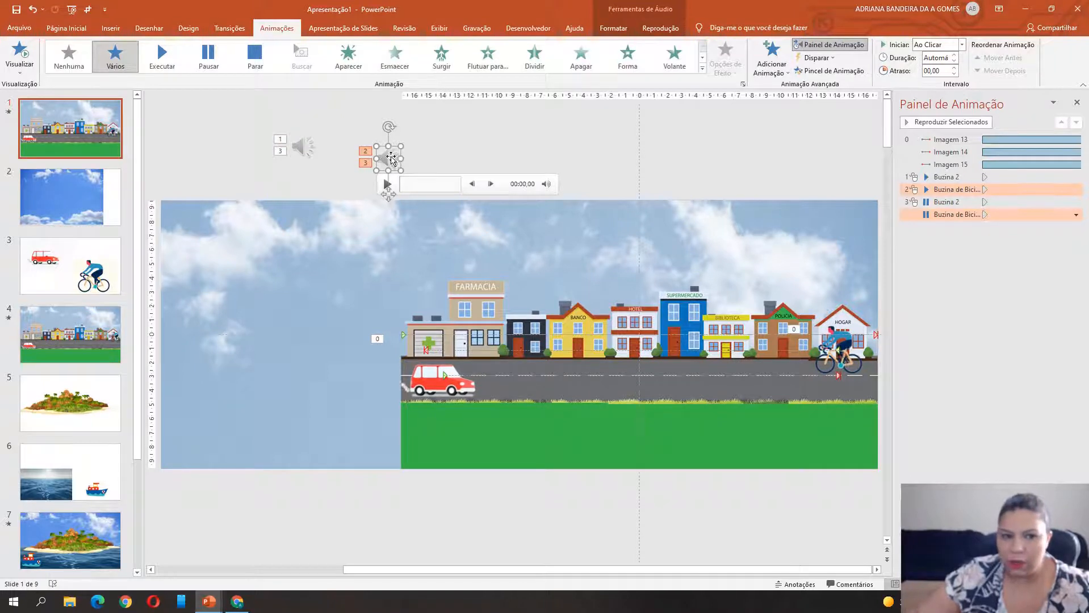
{"action": "left_click_drag", "start_coordinate": [385, 158], "coordinate": [385, 148]}
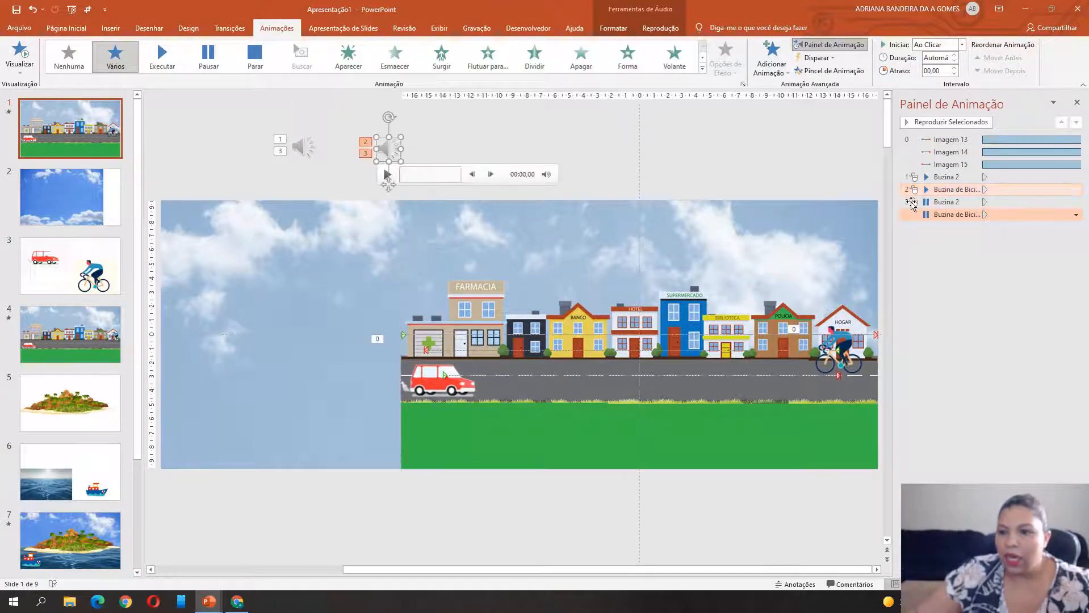
- Remove the pause animations of the Buzina 2 and bicycle horn clips, keeping only their play animations
{"action": "left_click", "coordinate": [939, 214]}
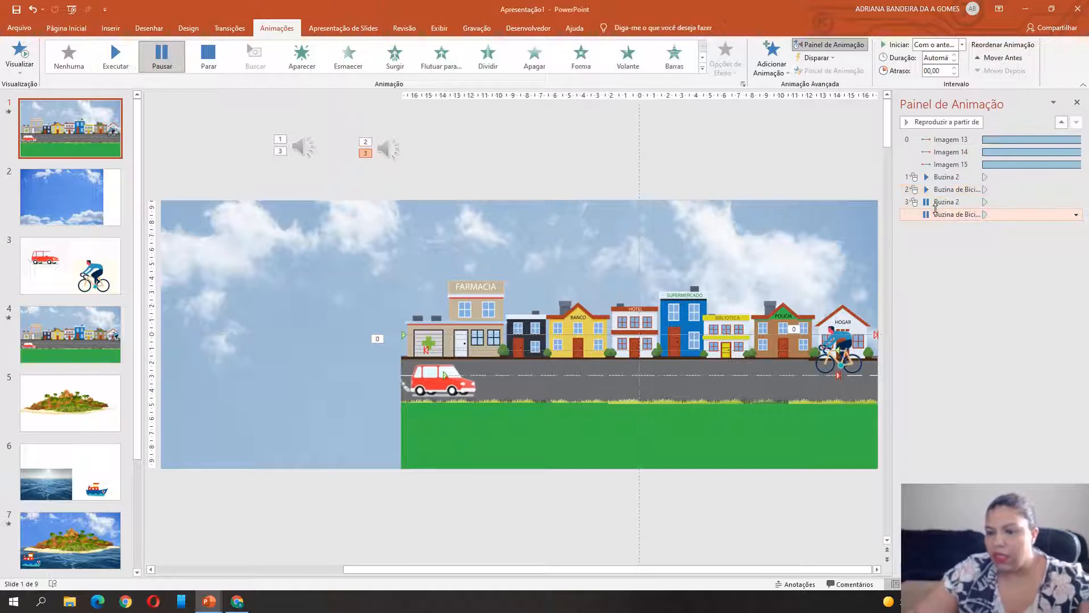
{"action": "key", "text": "Delete"}
{"action": "key", "text": "Delete"}
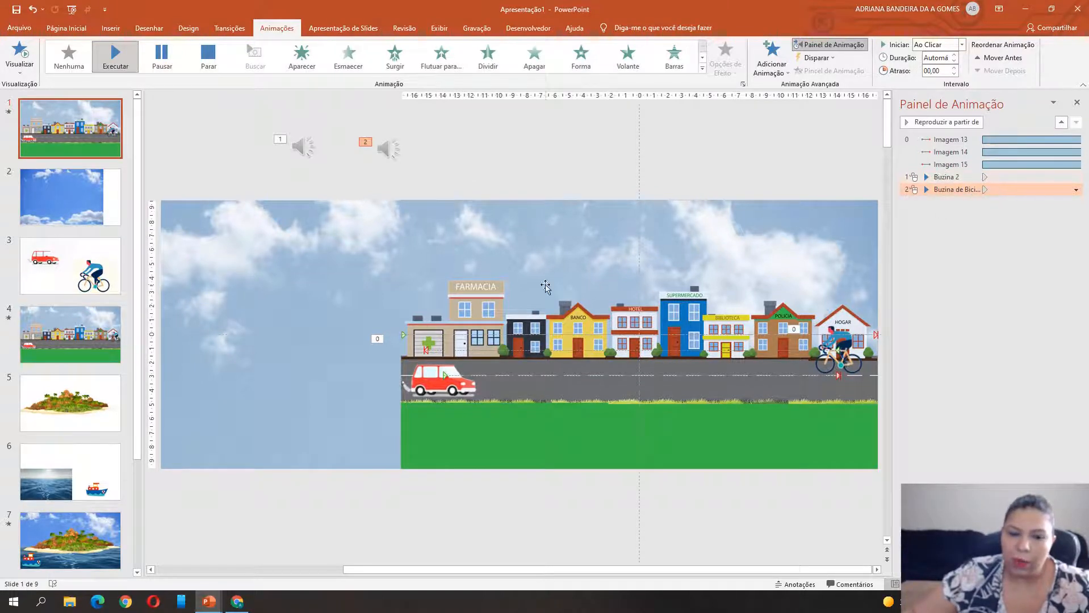
- Duplicate the Buzina 2 clip twice in a vertical stack and order its three play animations ahead of the bicycle horn's
{"action": "left_click", "coordinate": [392, 149]}
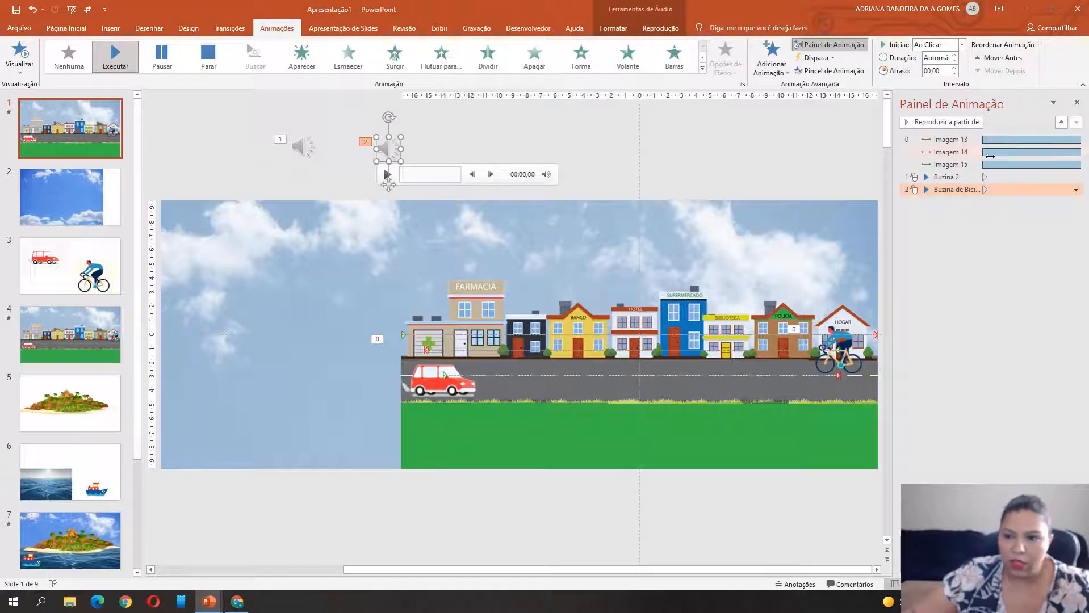
{"action": "left_click", "coordinate": [959, 177]}
{"action": "left_click", "coordinate": [648, 126]}
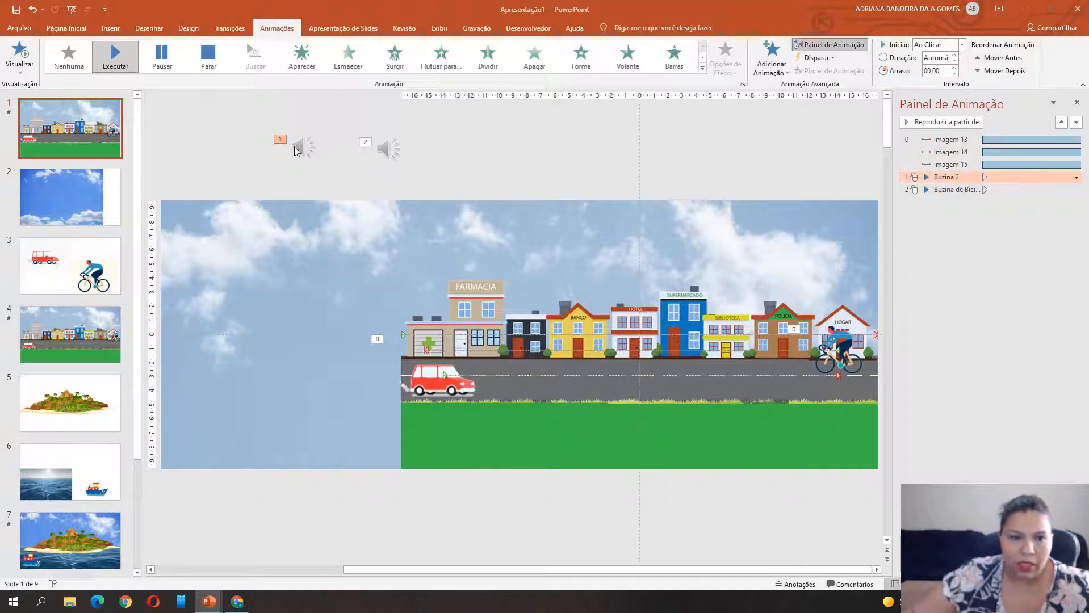
{"action": "left_click_drag", "start_coordinate": [295, 151], "coordinate": [268, 149]}
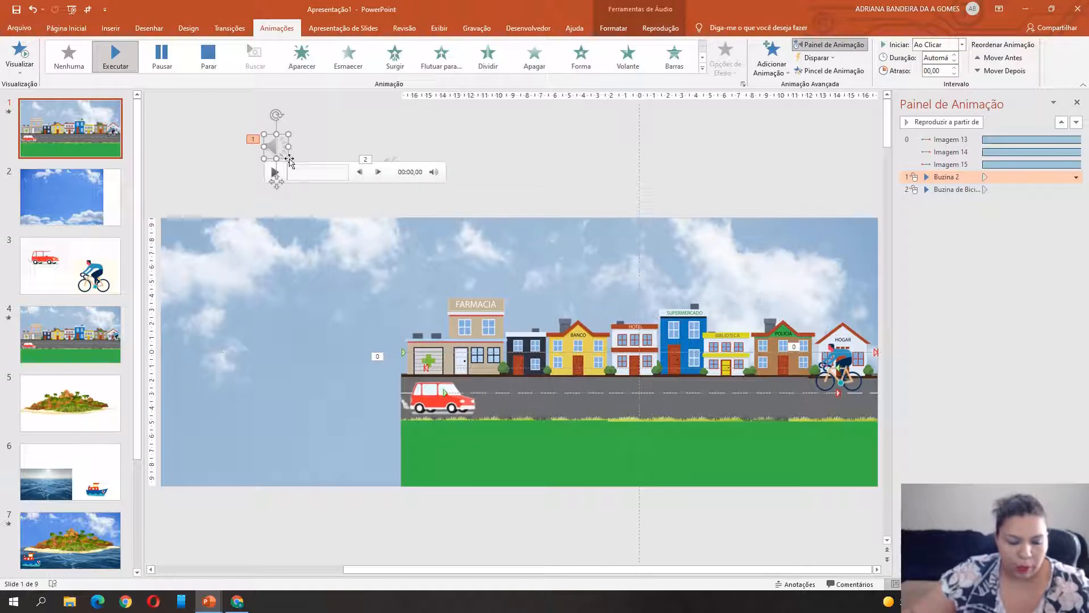
{"action": "key", "text": "ctrl+d"}
{"action": "key", "text": "ctrl+d"}
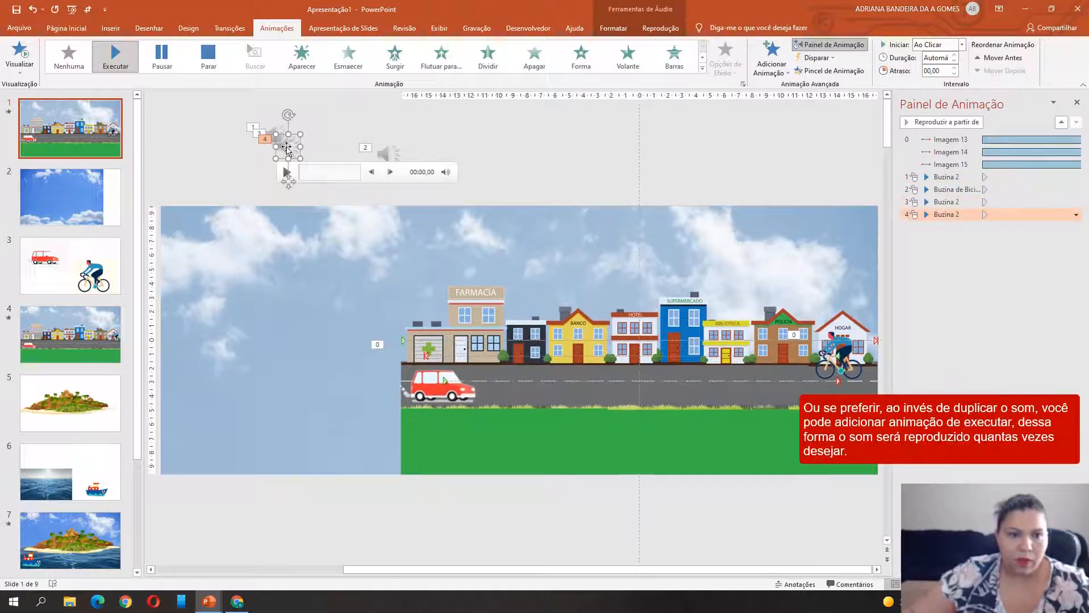
{"action": "mouse_move", "coordinate": [287, 148]}
{"action": "left_mouse_down"}
{"action": "mouse_move", "coordinate": [276, 167]}
{"action": "mouse_move", "coordinate": [275, 142]}
{"action": "mouse_move", "coordinate": [283, 147]}
{"action": "left_mouse_up"}
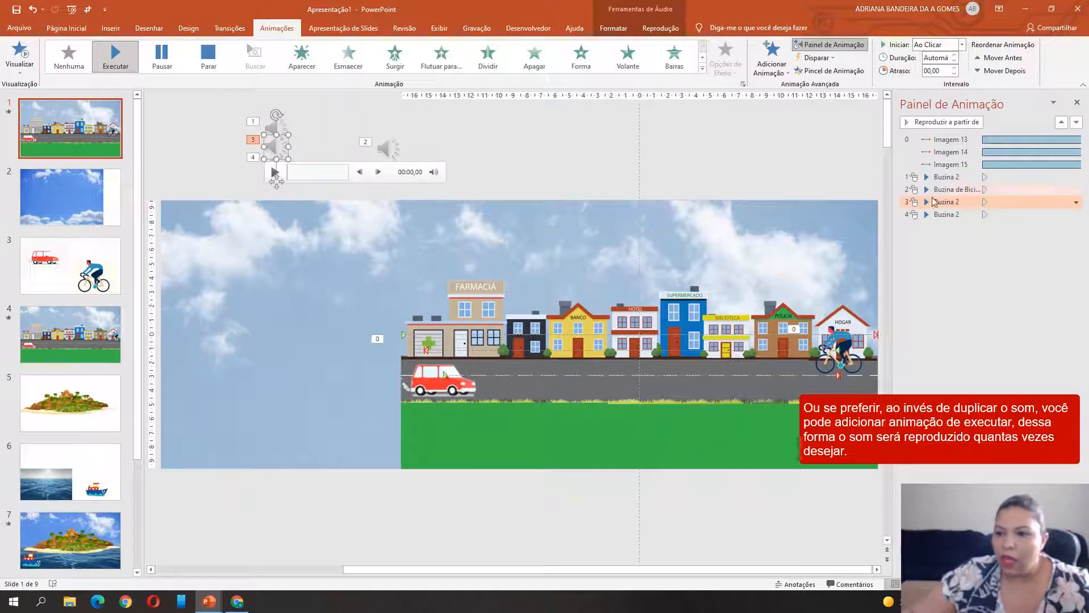
{"action": "left_click_drag", "start_coordinate": [950, 196], "coordinate": [954, 220]}
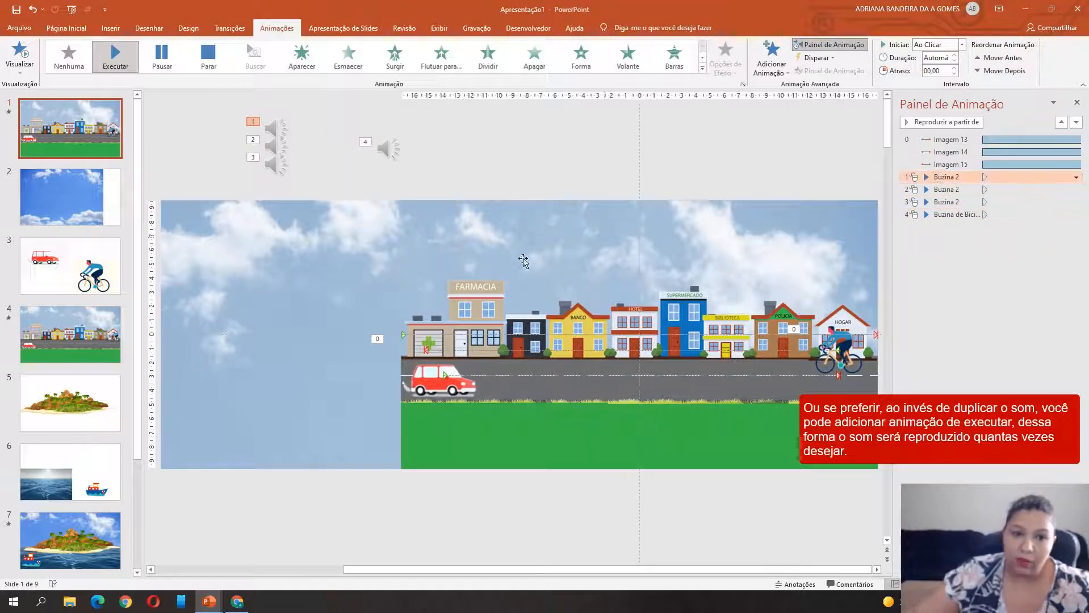
- Duplicate the bicycle horn clip twice and stack the copies beneath the original icon
{"action": "mouse_move", "coordinate": [387, 148]}
{"action": "left_mouse_down"}
{"action": "mouse_move", "coordinate": [386, 130]}
{"action": "mouse_move", "coordinate": [389, 162]}
{"action": "mouse_move", "coordinate": [400, 139]}
{"action": "left_mouse_up"}
{"action": "key", "text": "ctrl+d"}
{"action": "key", "text": "ctrl+d"}
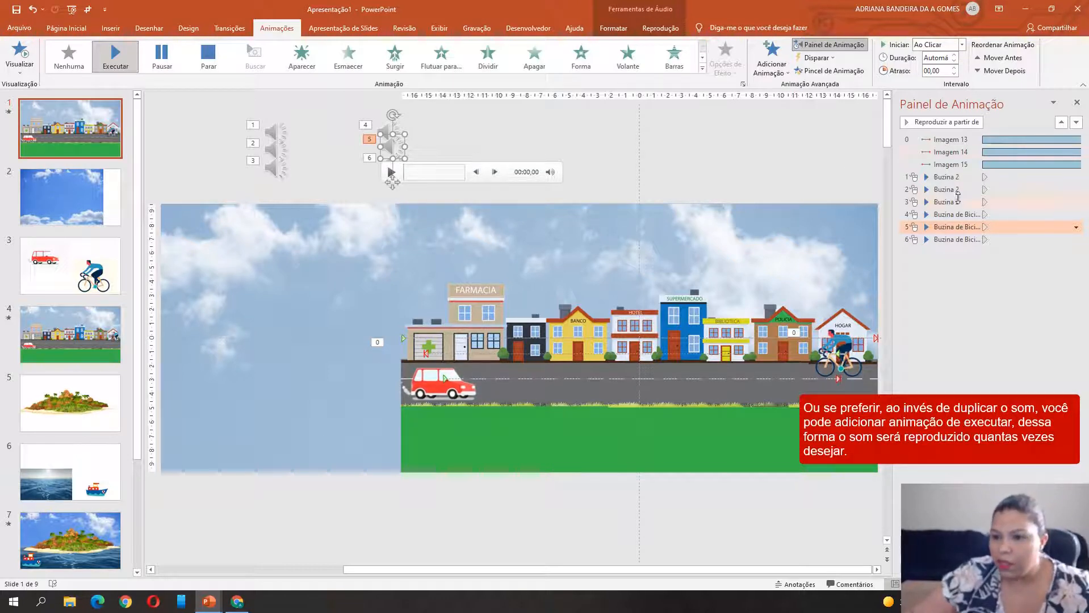
- Set all six horn play animations to start with the previous animation
{"action": "left_click", "coordinate": [947, 178]}
{"action": "key", "text": "shift+Down"}
{"action": "key", "text": "shift+Down"}
{"action": "key", "text": "shift+Down"}
{"action": "key", "text": "shift+Down"}
{"action": "key", "text": "shift+Down"}
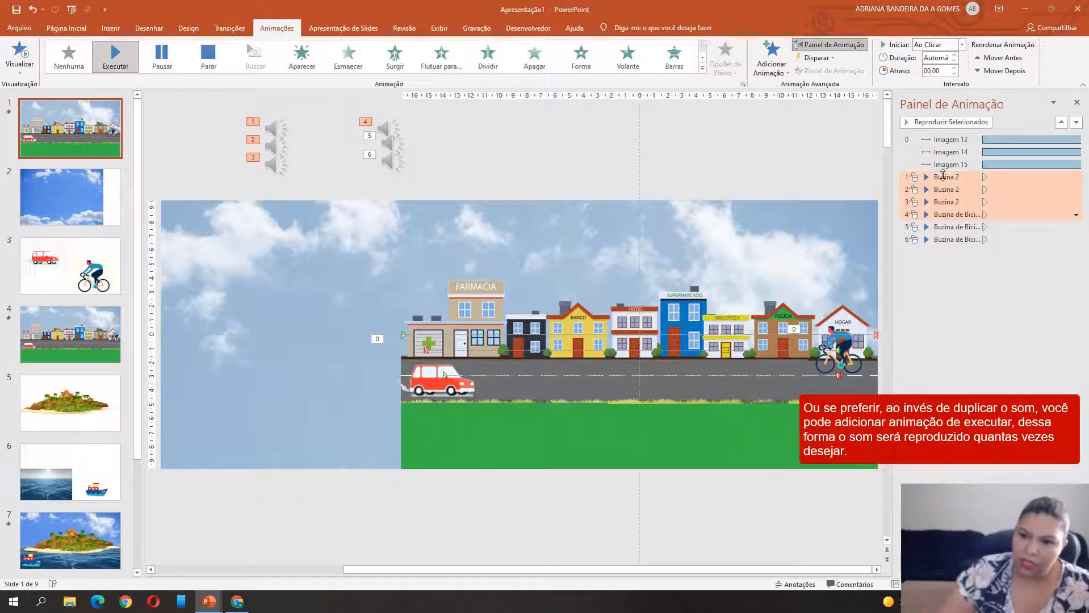
{"action": "right_click", "coordinate": [943, 176]}
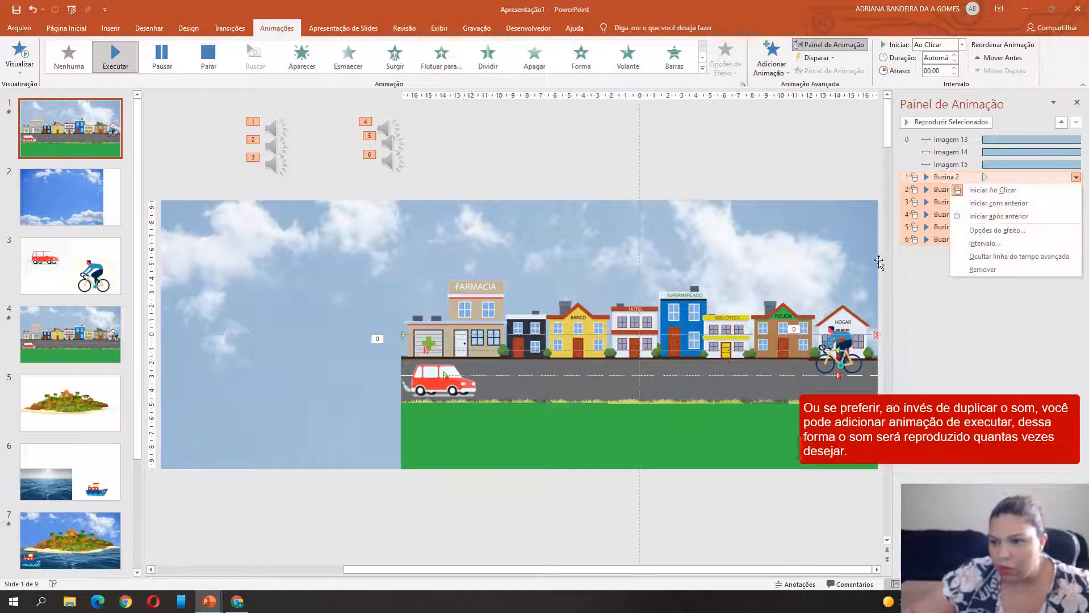
{"action": "left_click", "coordinate": [1011, 206]}
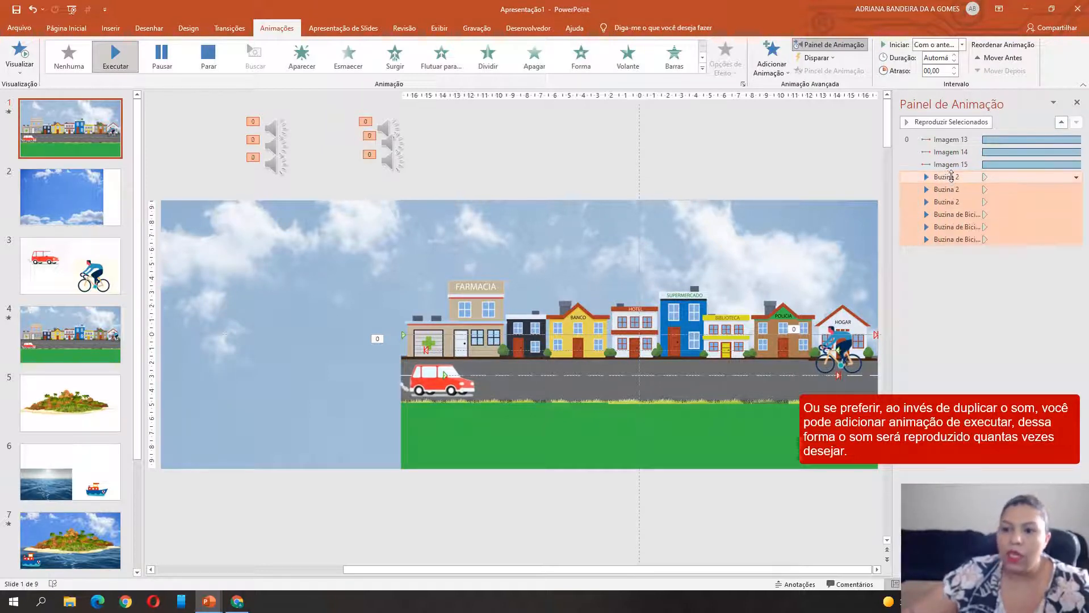
- Give each of the three Buzina 2 play animations its own start delay, with 15 seconds for the second
{"action": "left_click", "coordinate": [951, 177]}
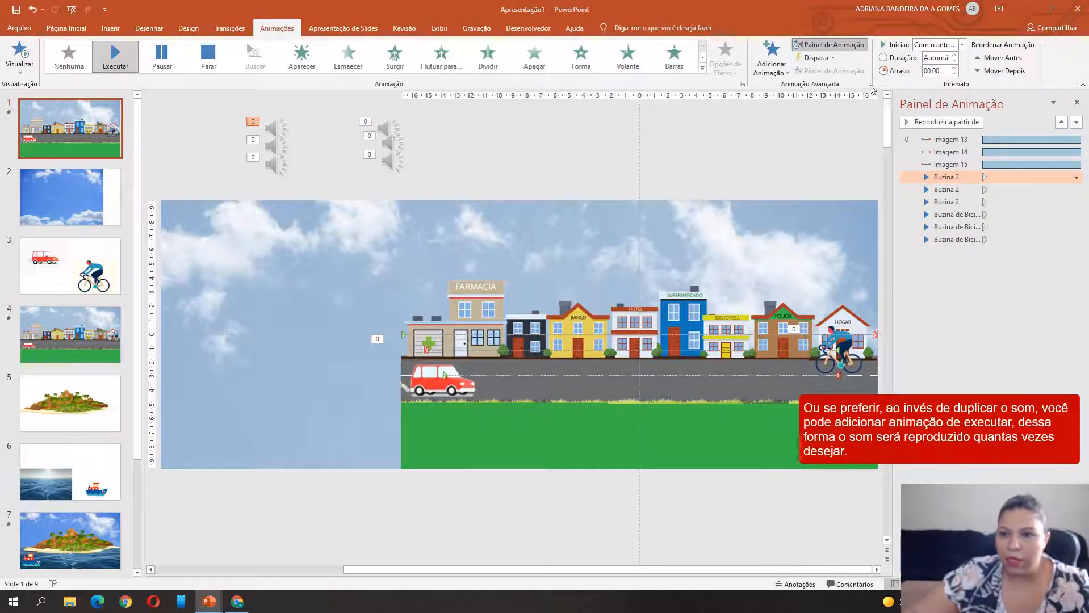
{"action": "left_click", "coordinate": [937, 70]}
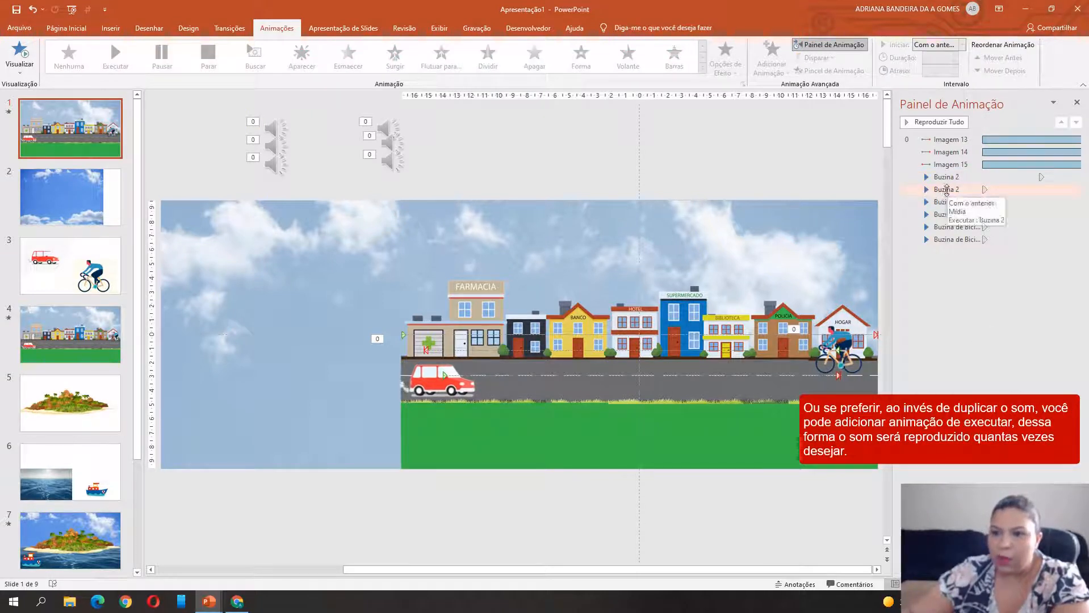
{"action": "left_click", "coordinate": [946, 190]}
{"action": "left_click", "coordinate": [943, 70]}
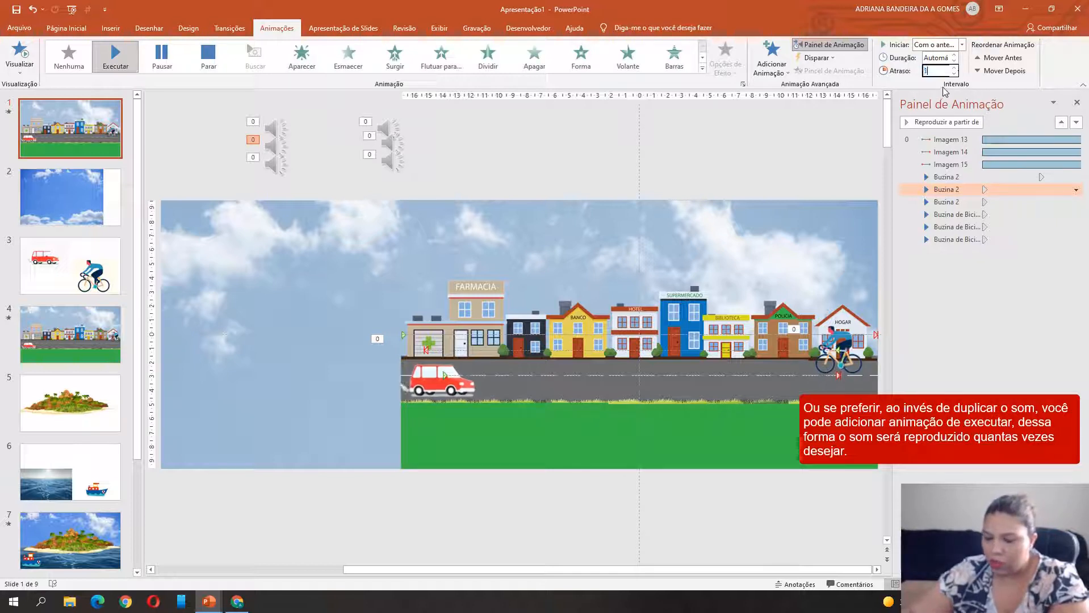
{"action": "type", "text": "15"}
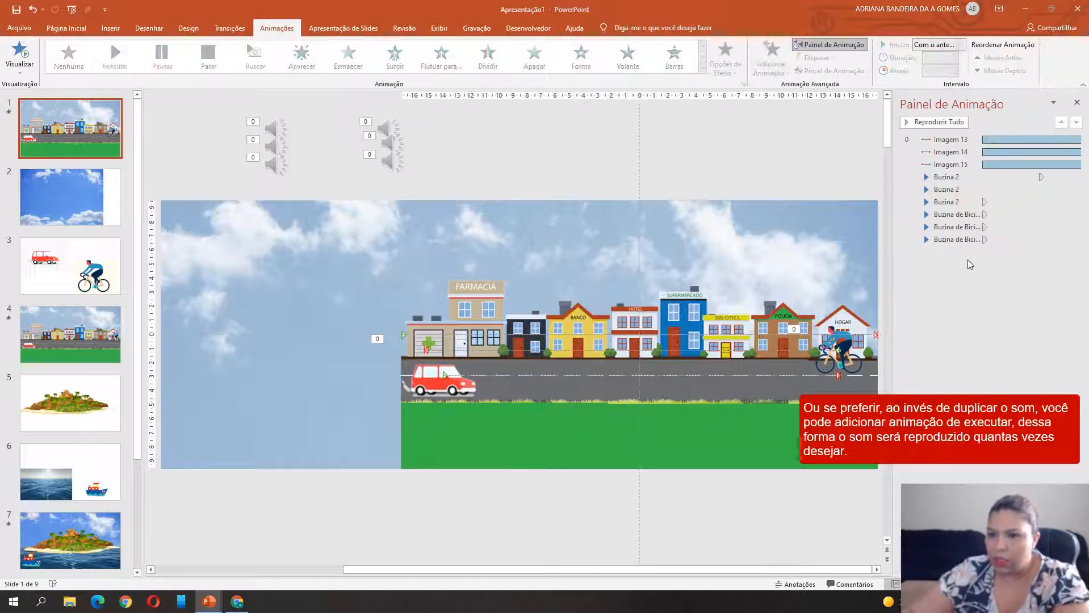
{"action": "left_click", "coordinate": [952, 203]}
{"action": "left_click", "coordinate": [944, 71]}
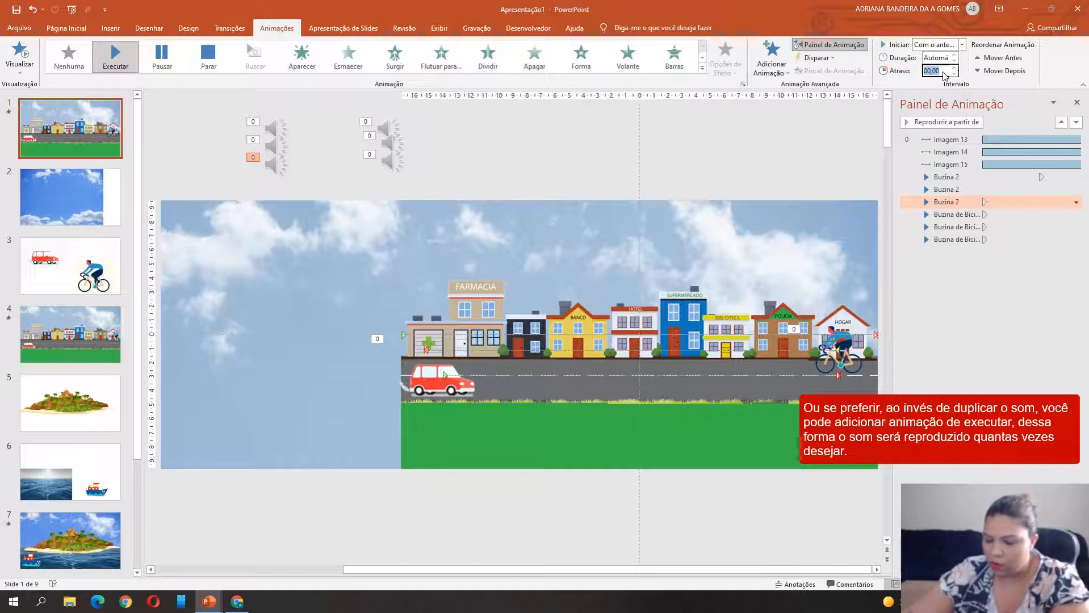
{"action": "key", "text": "Return"}
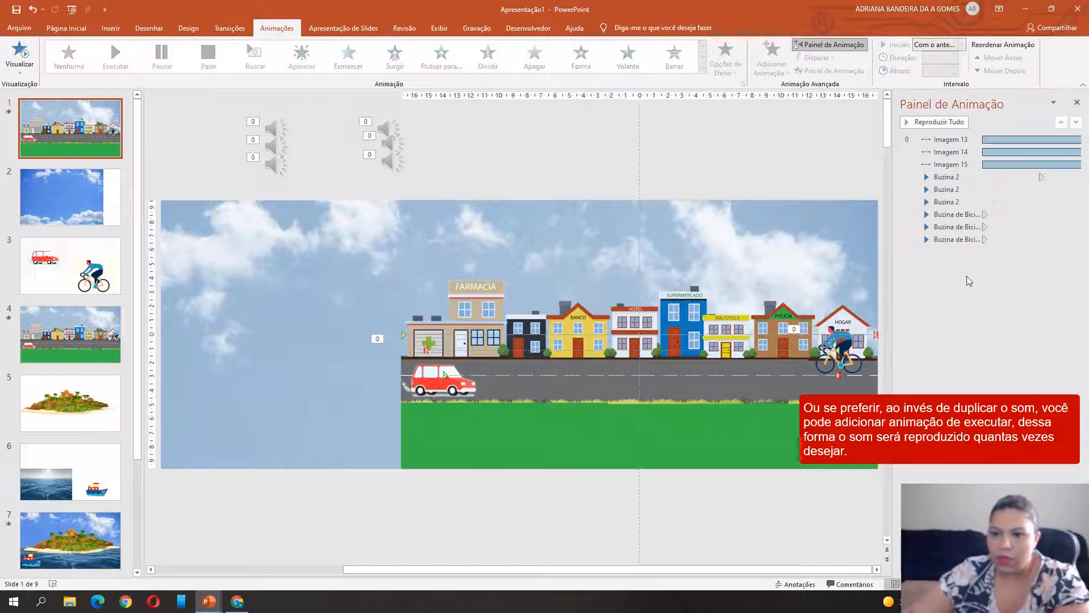
- Set start delays for the three bicycle horn animations, 10 seconds for the first and 30 for the last, and preview the slide show
{"action": "left_click", "coordinate": [951, 214]}
{"action": "left_click", "coordinate": [943, 71]}
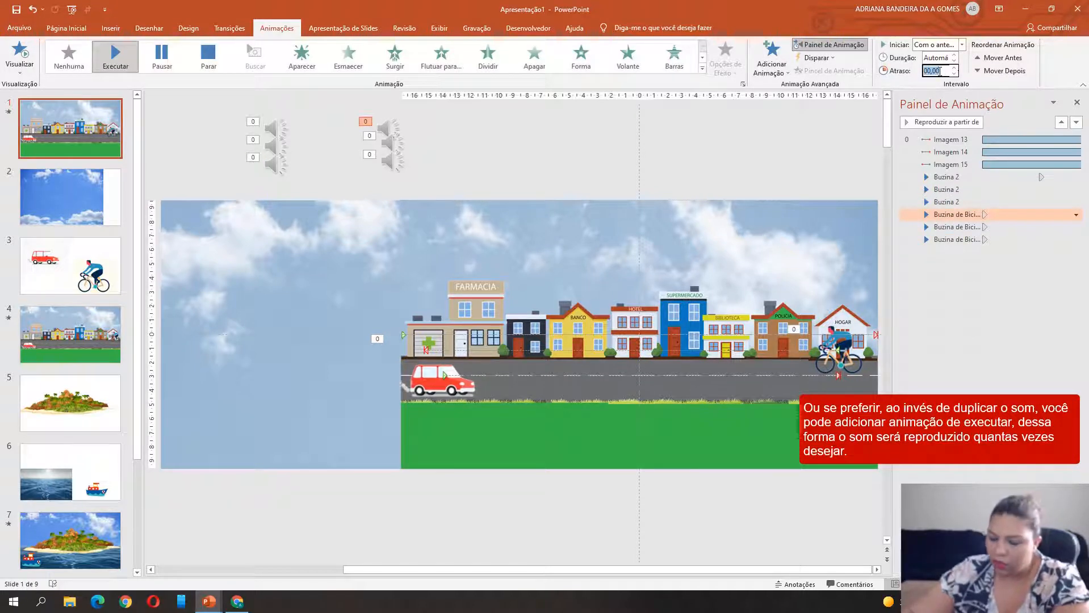
{"action": "type", "text": "10"}
{"action": "key", "text": "Return"}
{"action": "left_click", "coordinate": [959, 226]}
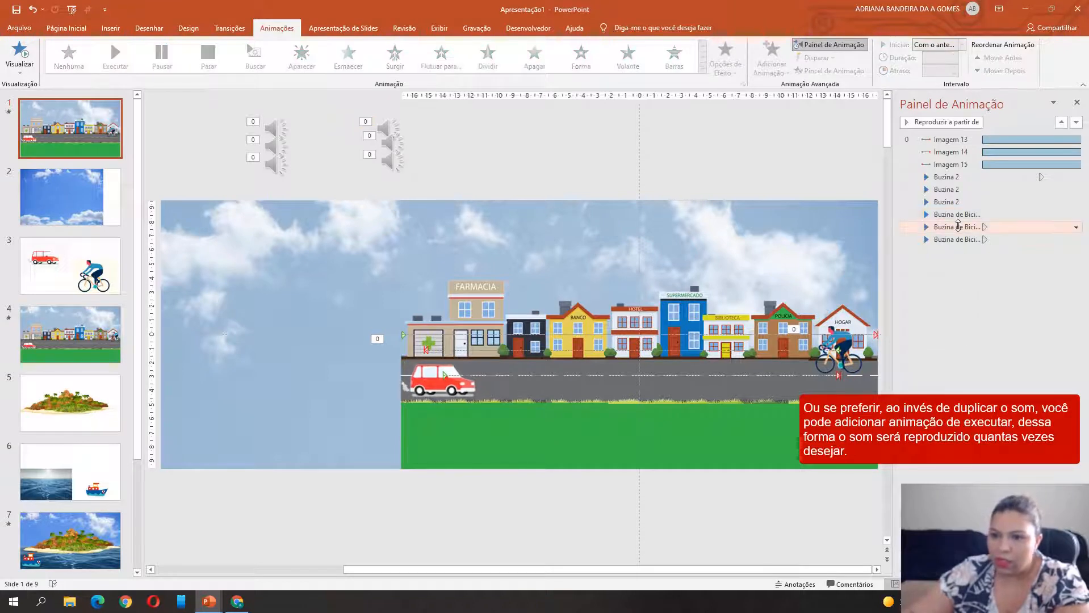
{"action": "left_click", "coordinate": [944, 72]}
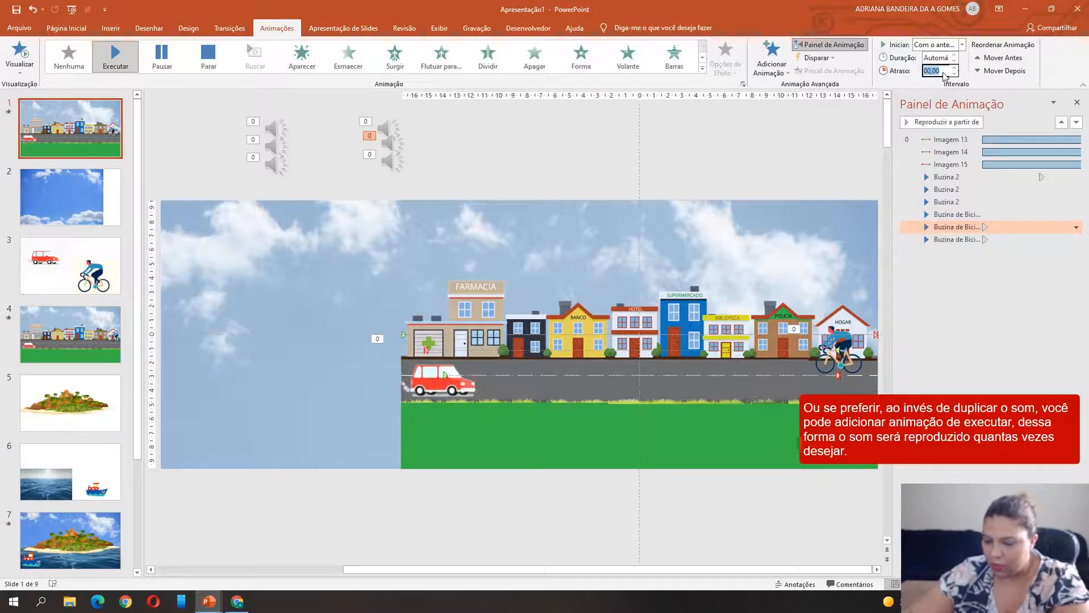
{"action": "type", "text": "10"}
{"action": "left_click", "coordinate": [954, 239]}
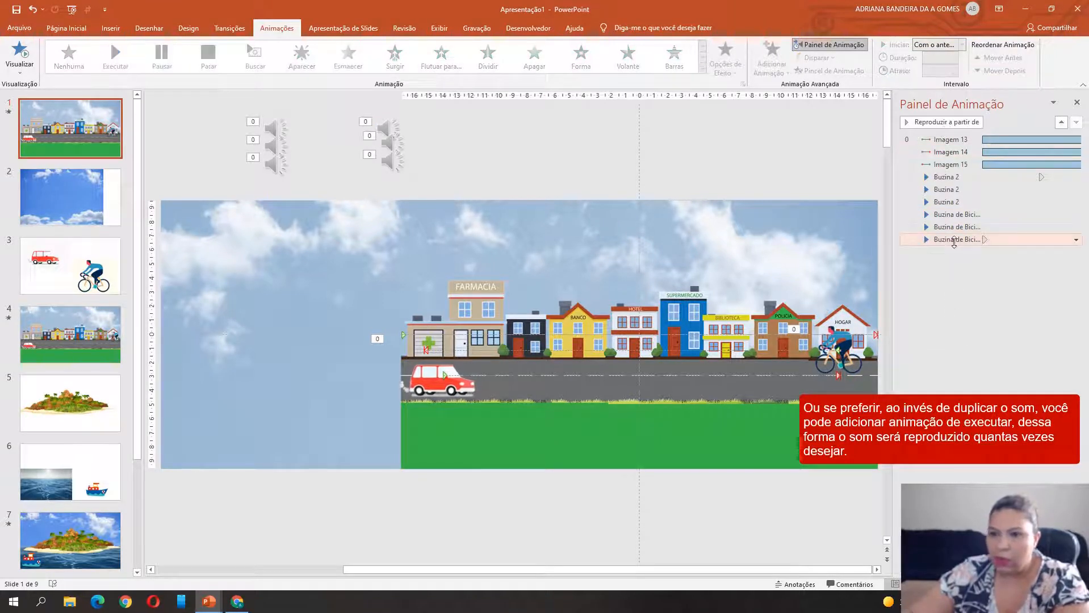
{"action": "type", "text": "30"}
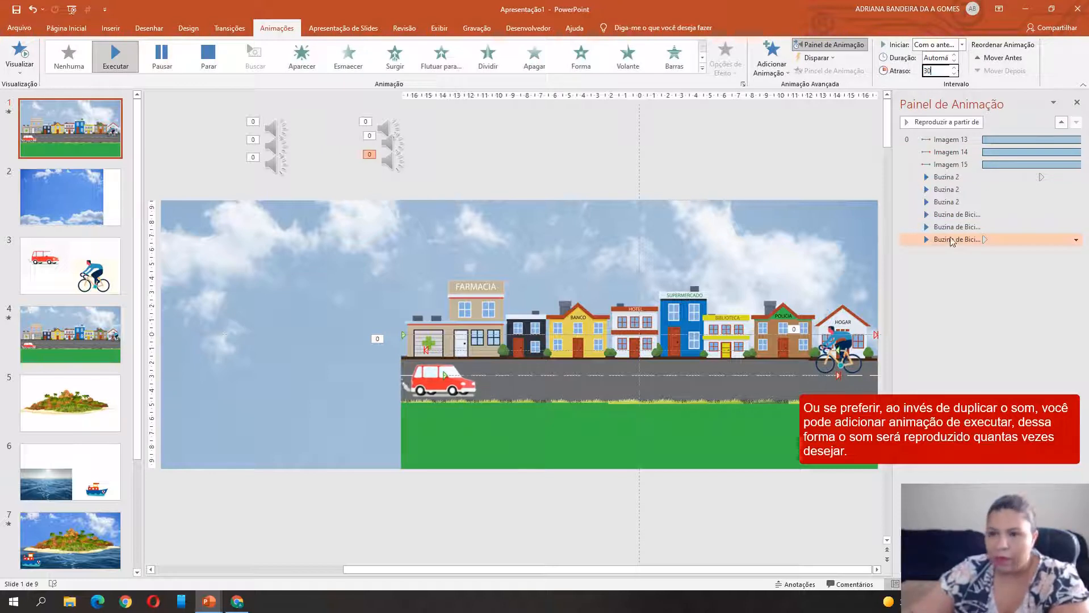
{"action": "left_click", "coordinate": [979, 318]}
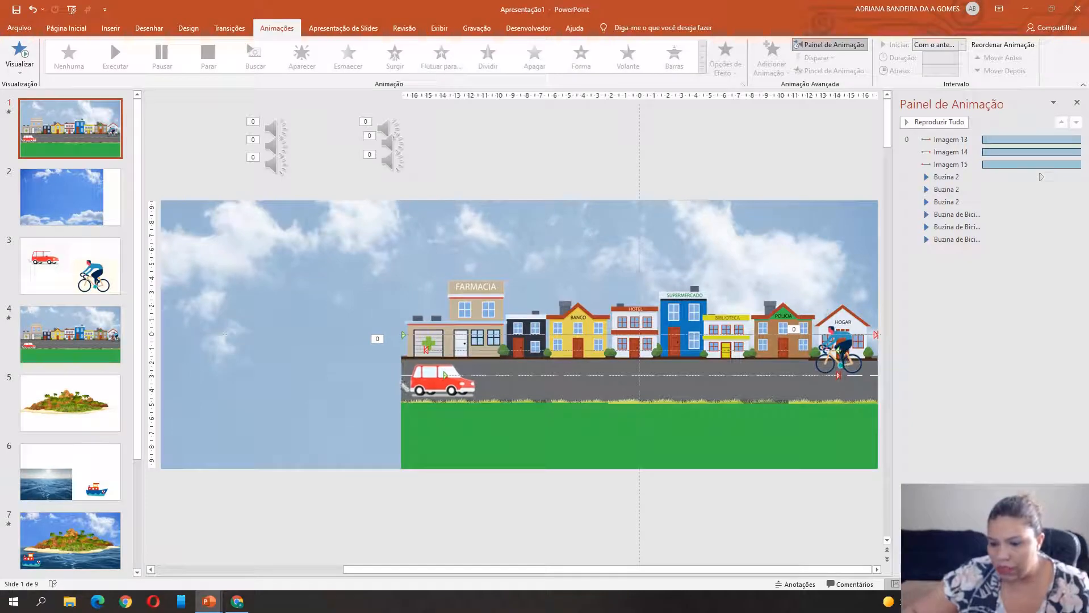
{"action": "key", "text": "F5"}
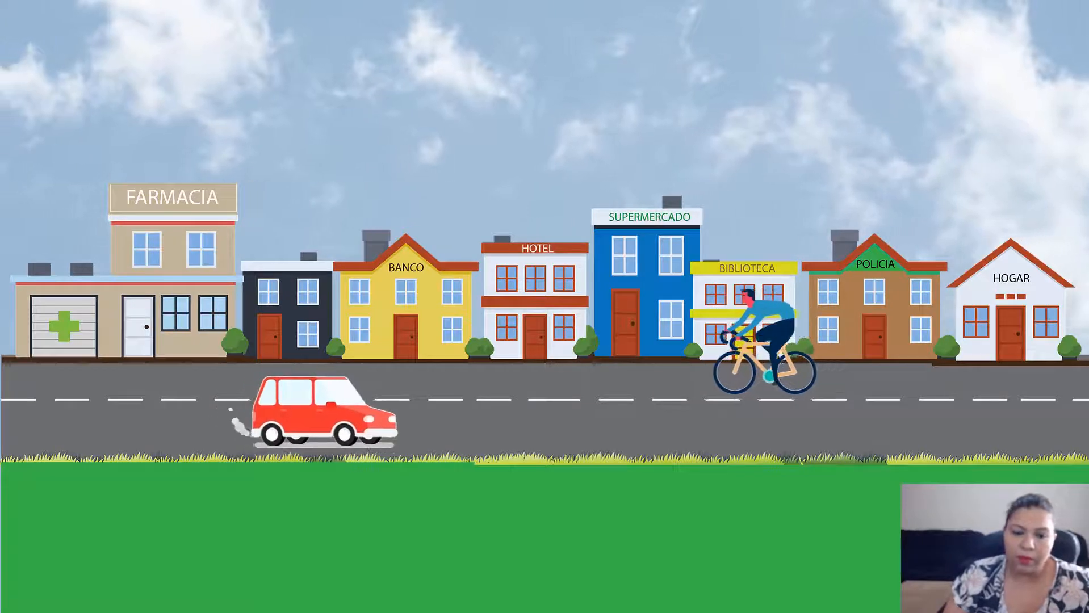
{"action": "key", "text": "Escape"}
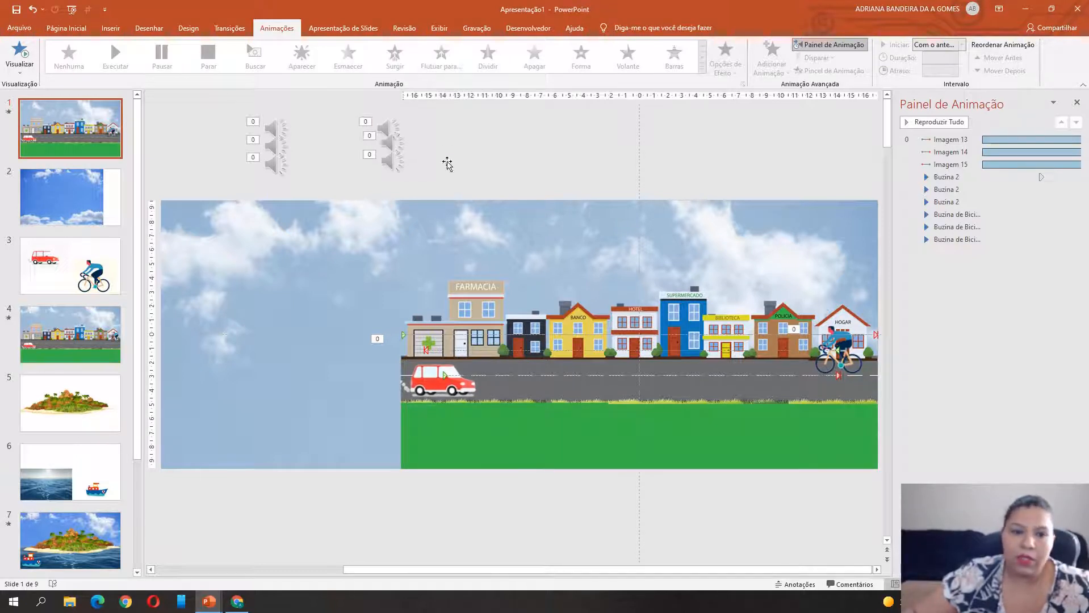
- Adjust the playback volume of the first bicycle horn clip using its audio player
{"action": "left_click", "coordinate": [390, 131]}
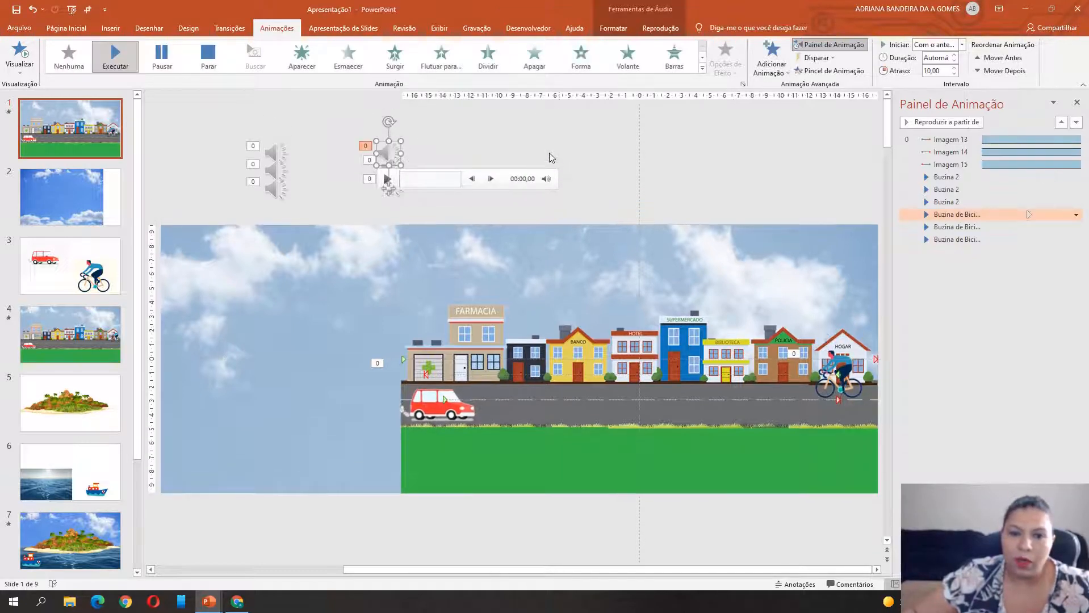
{"action": "mouse_move", "coordinate": [547, 178]}
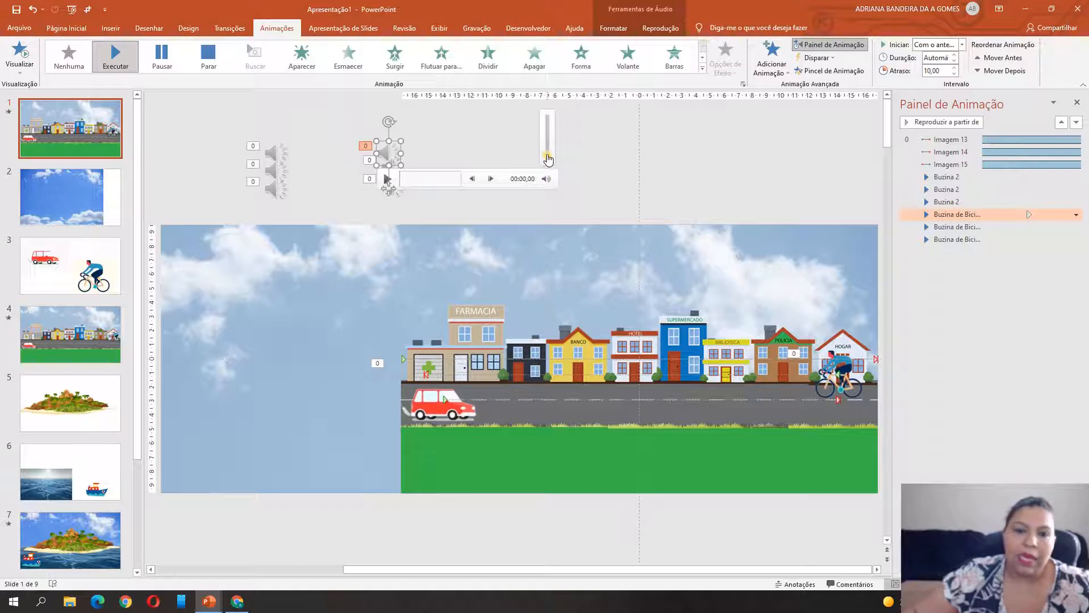
{"action": "left_click_drag", "start_coordinate": [547, 155], "coordinate": [547, 151]}
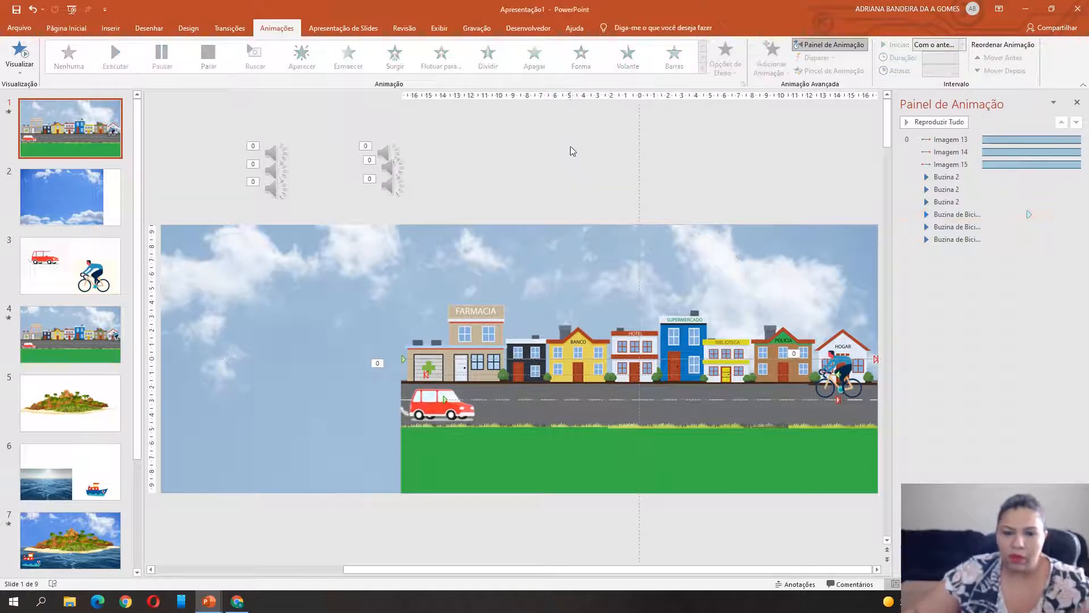
{"action": "left_click", "coordinate": [573, 149]}
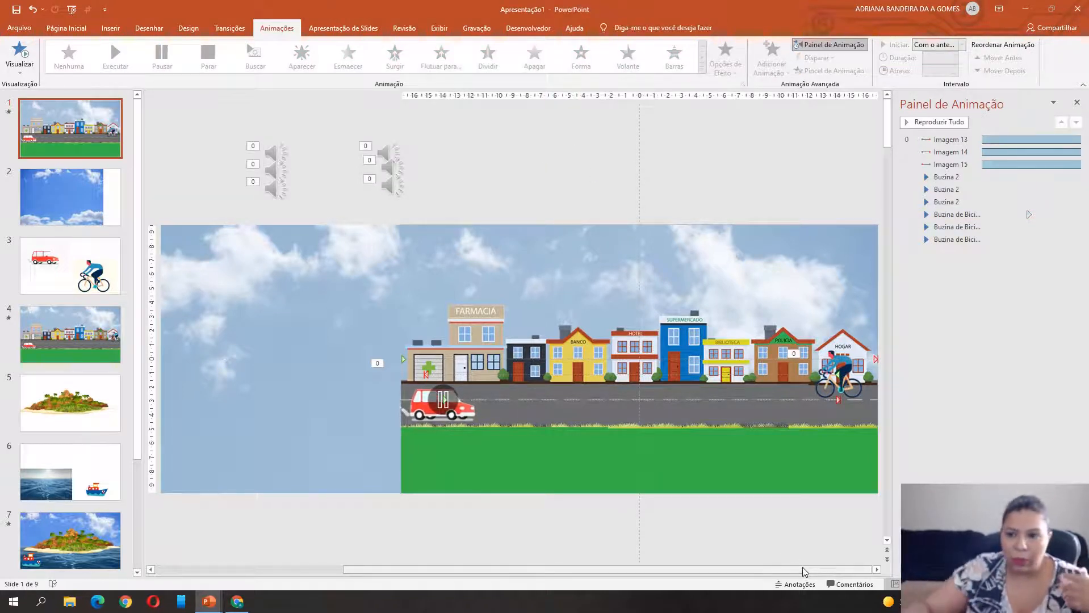
- Close the animation list and play the street scene as a slide show
{"action": "left_click", "coordinate": [1077, 103]}
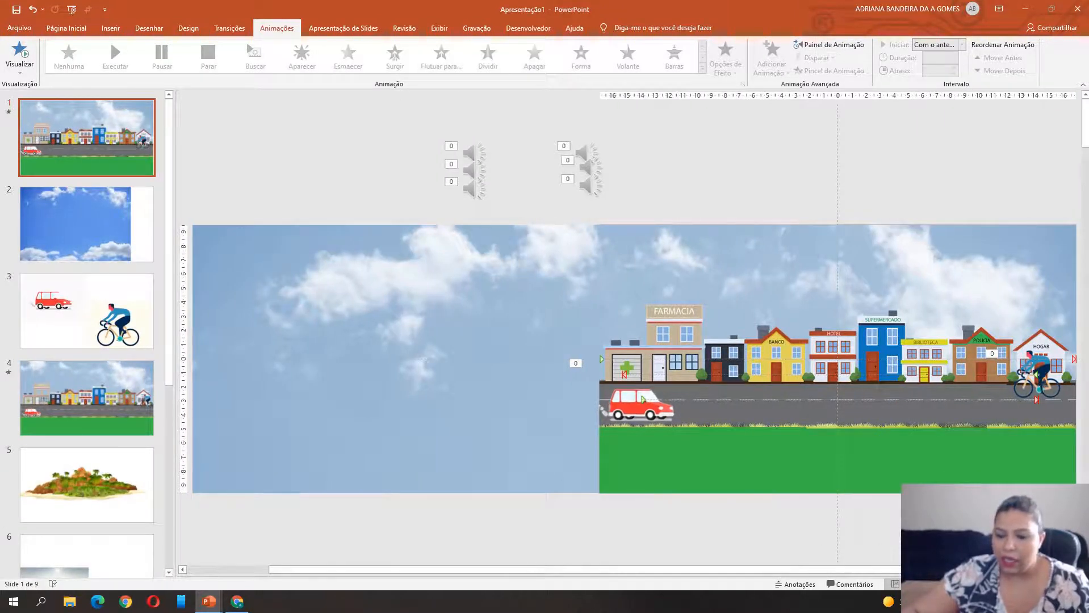
{"action": "key", "text": "F5"}
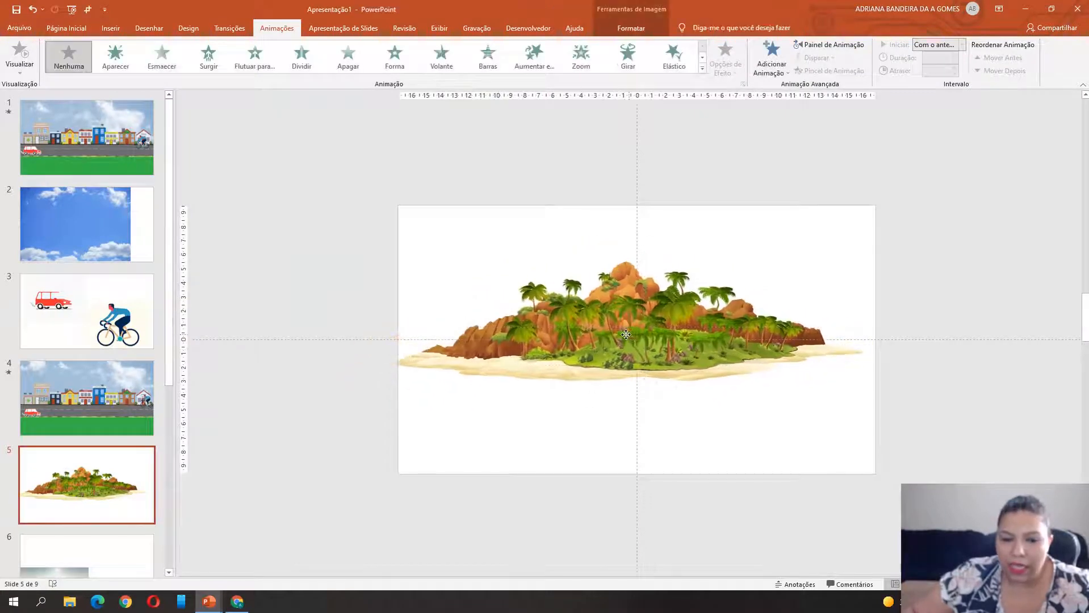
- Centre the island picture horizontally on slide 5 and review the sea video and boat on slide 6
{"action": "left_click", "coordinate": [625, 355]}
{"action": "left_click_drag", "start_coordinate": [625, 358], "coordinate": [635, 347]}
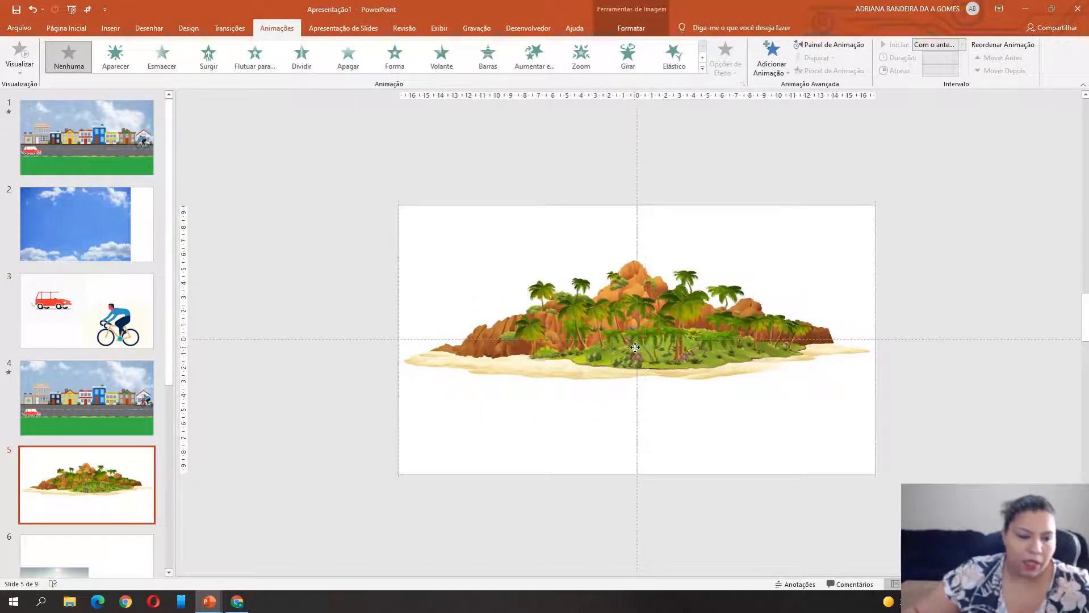
{"action": "left_click", "coordinate": [136, 545]}
{"action": "scroll", "coordinate": [85, 482], "scroll_direction": "down", "scroll_amount": 2}
{"action": "left_click", "coordinate": [449, 335]}
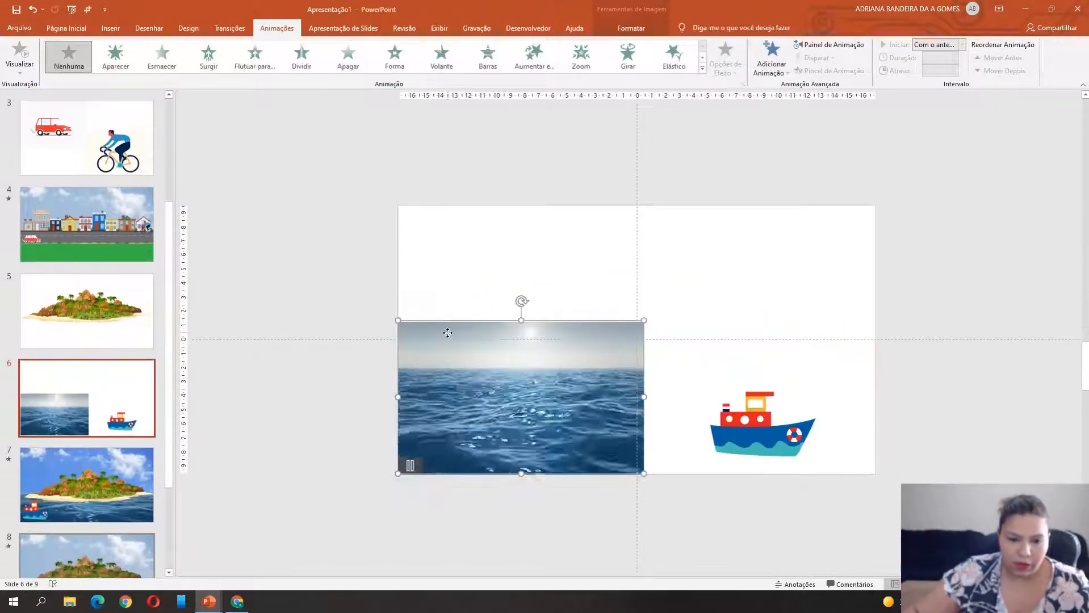
{"action": "left_click", "coordinate": [96, 311]}
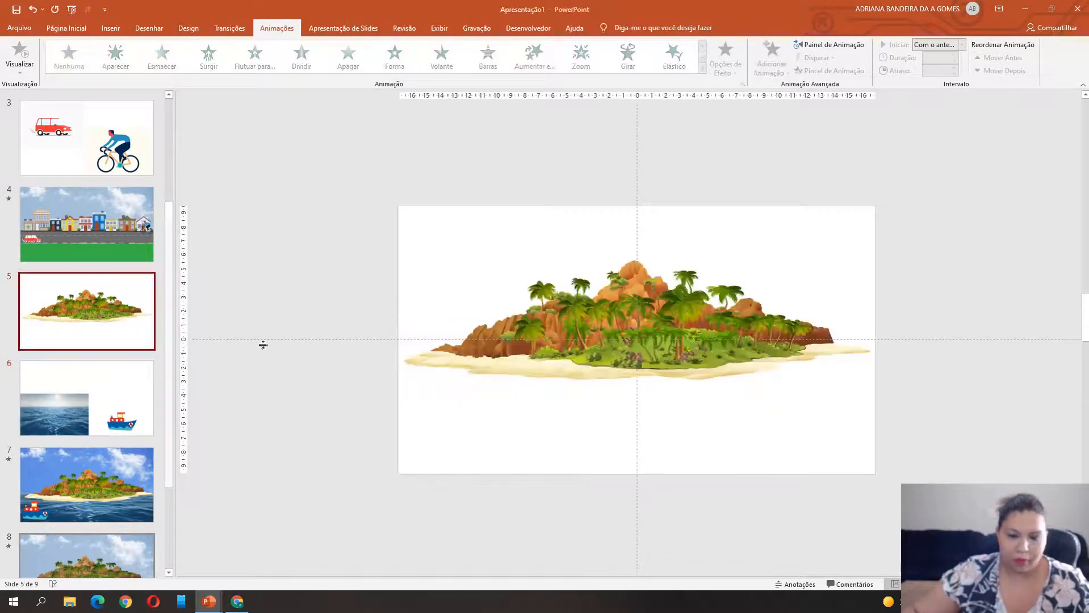